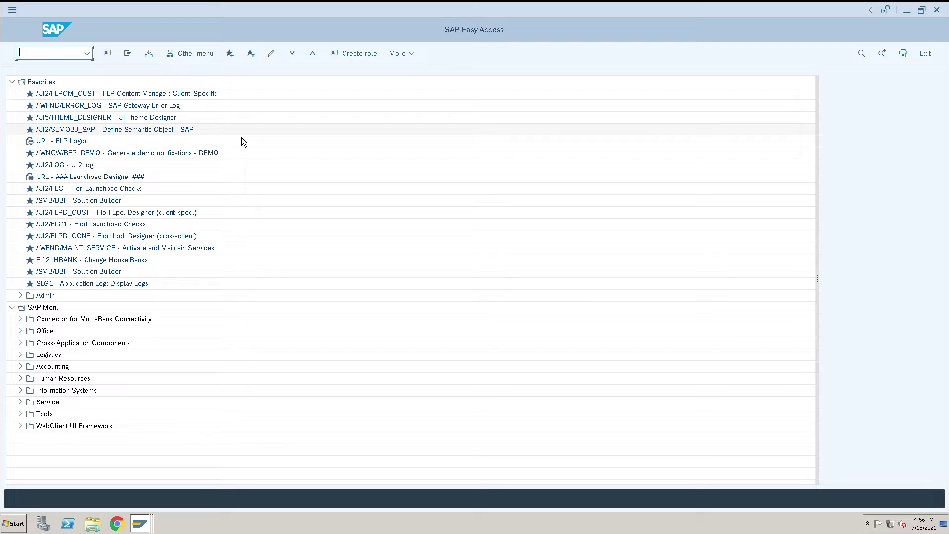
# Open central G/L account maintenance with FS00, then return to the main menu.
pyautogui.write('s00')
pyautogui.press('Return')
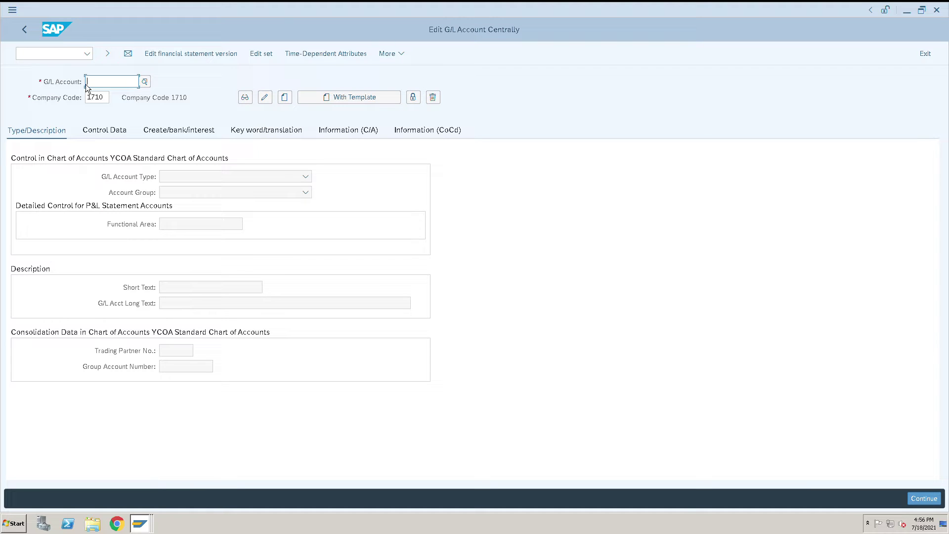
pyautogui.press('F3')
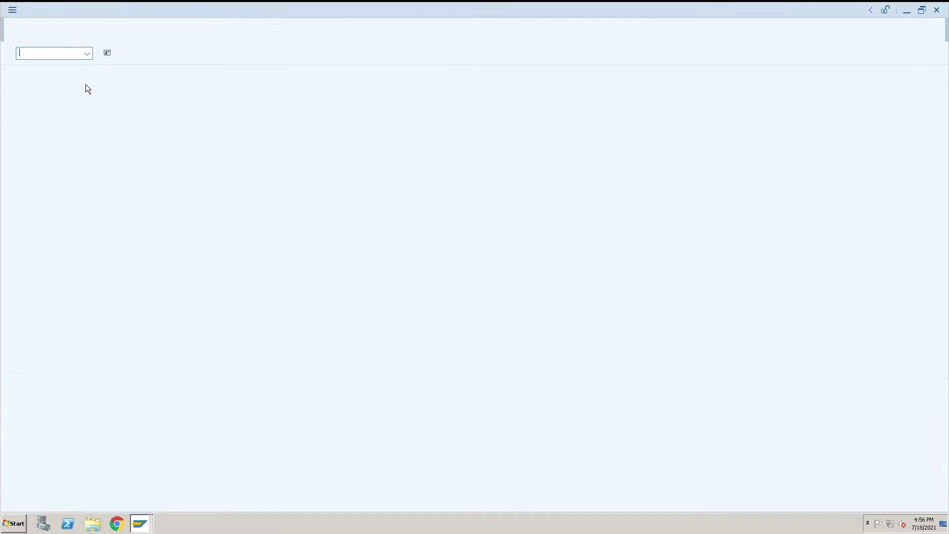
# Run OBD4 and mark the five APPL account groups: assets, expenses, income, liability, secondary cost element.
pyautogui.write('OBD4')
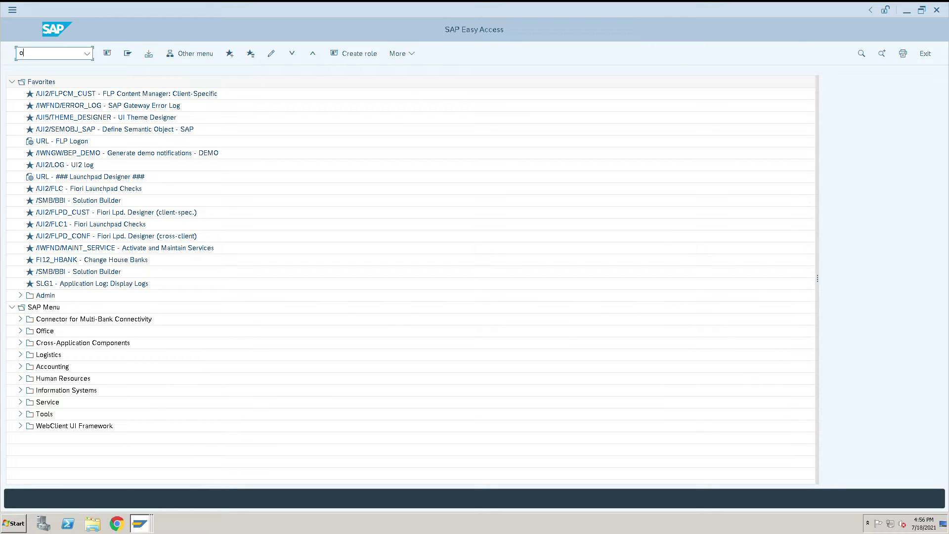
pyautogui.press('Return')
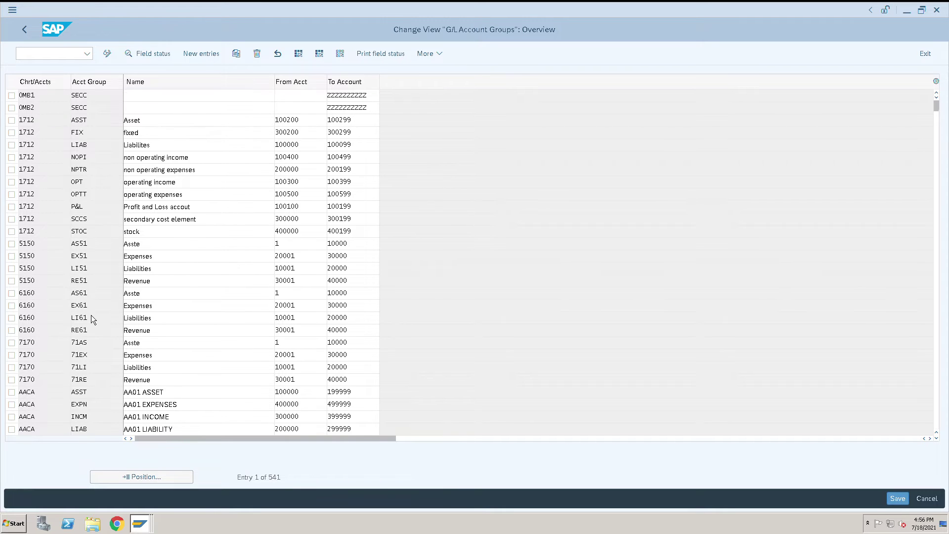
pyautogui.scroll(-7, 91, 315)
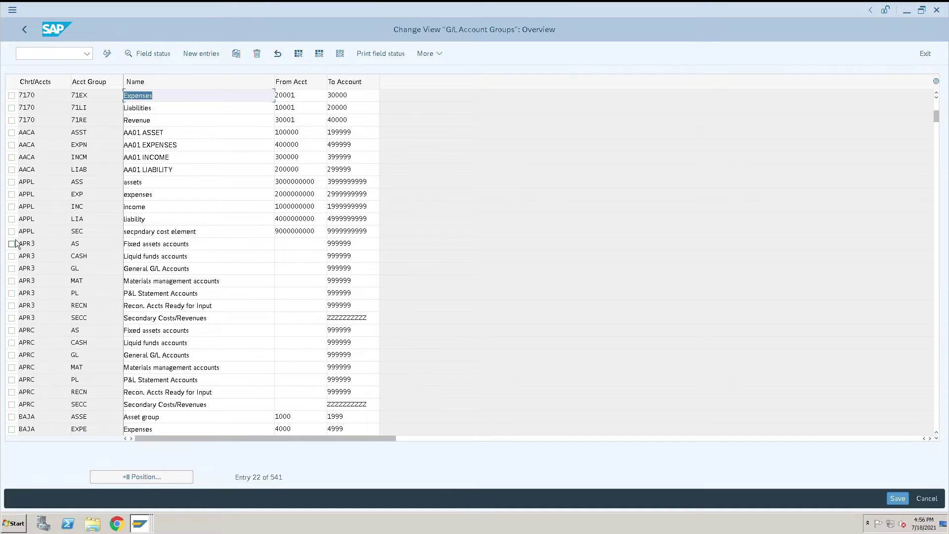
pyautogui.click(12, 194)
pyautogui.click(11, 181)
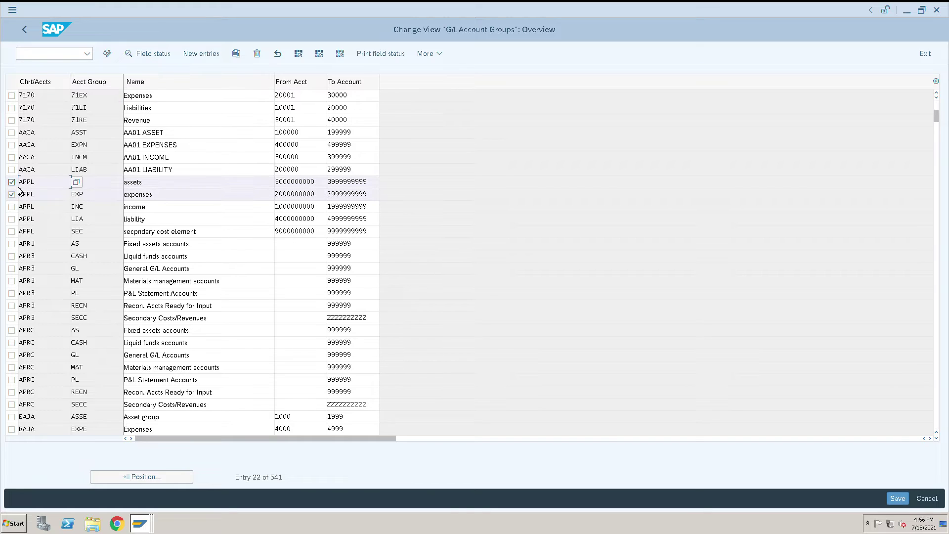
pyautogui.click(11, 207)
pyautogui.click(12, 219)
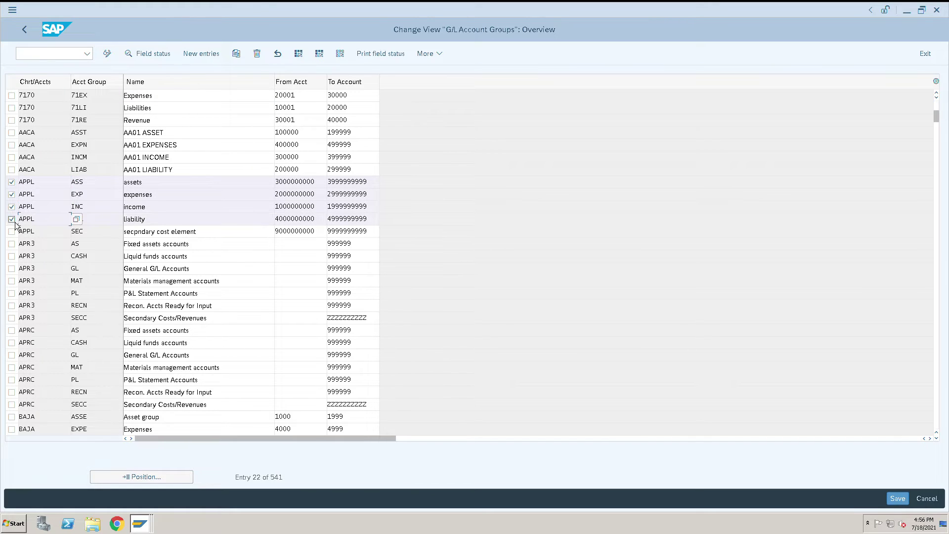
pyautogui.click(12, 232)
pyautogui.click(105, 249)
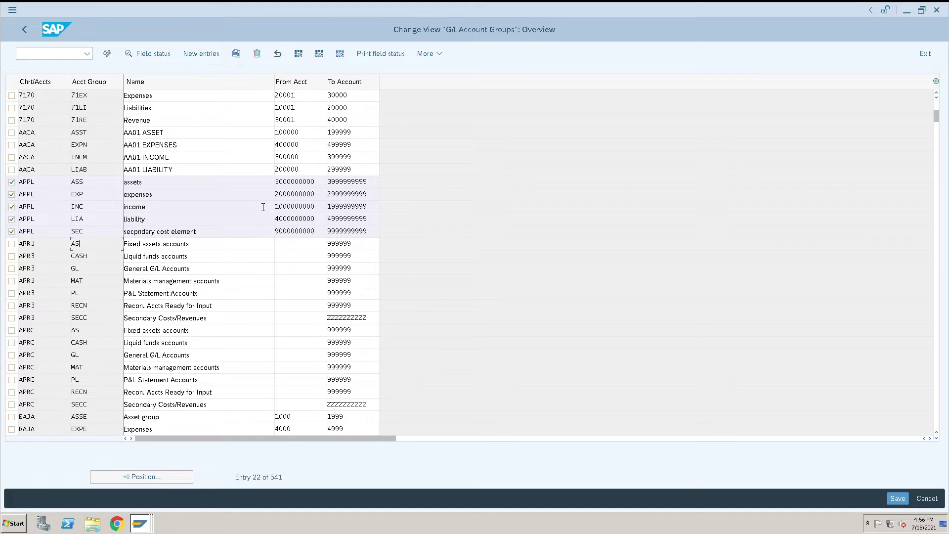
pyautogui.click(320, 187)
pyautogui.moveTo(320, 187); pyautogui.dragTo(277, 186)
pyautogui.press('Left')
pyautogui.doubleClick(330, 185)
pyautogui.moveTo(316, 183); pyautogui.dragTo(275, 184)
pyautogui.hotkey('ctrl', 'c')
pyautogui.click(275, 183)
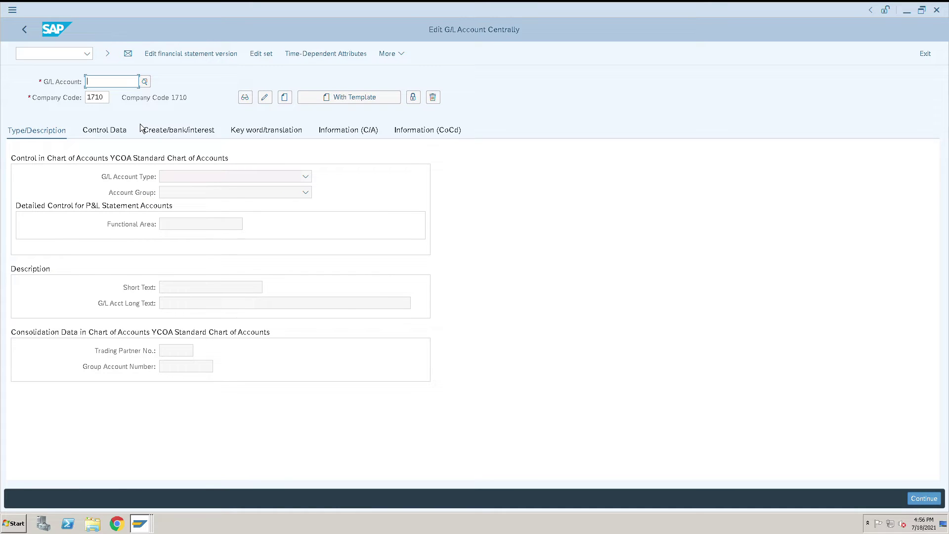
pyautogui.hotkey('ctrl', 'v')
pyautogui.press('Tab')
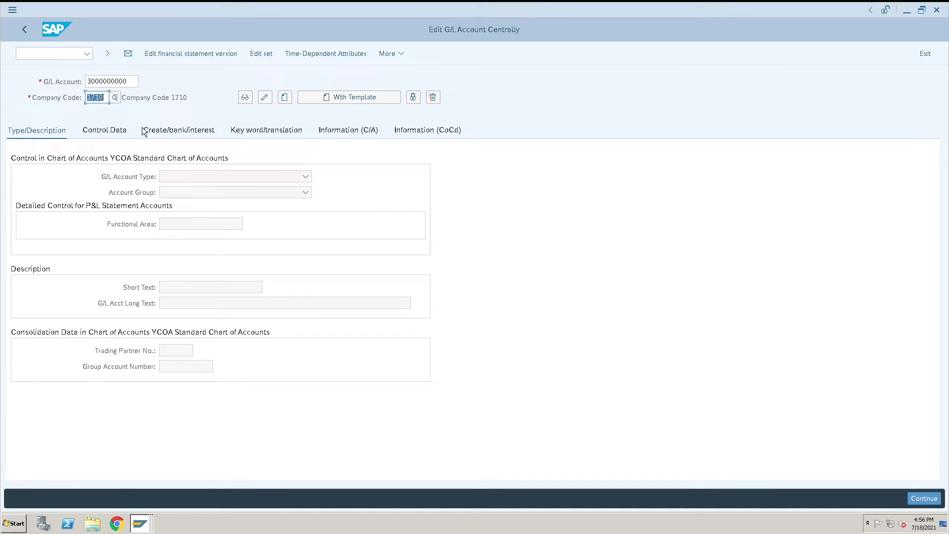
pyautogui.write('9001')
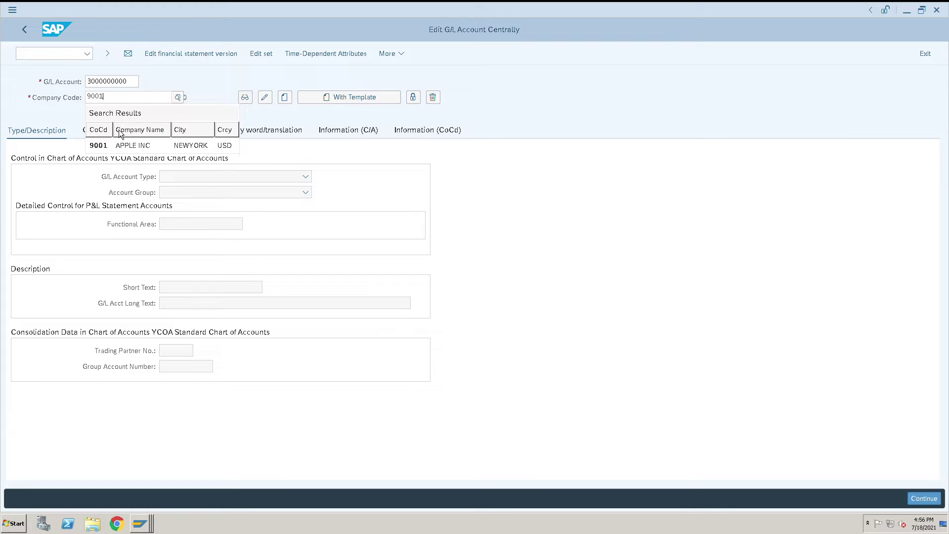
pyautogui.press('Return')
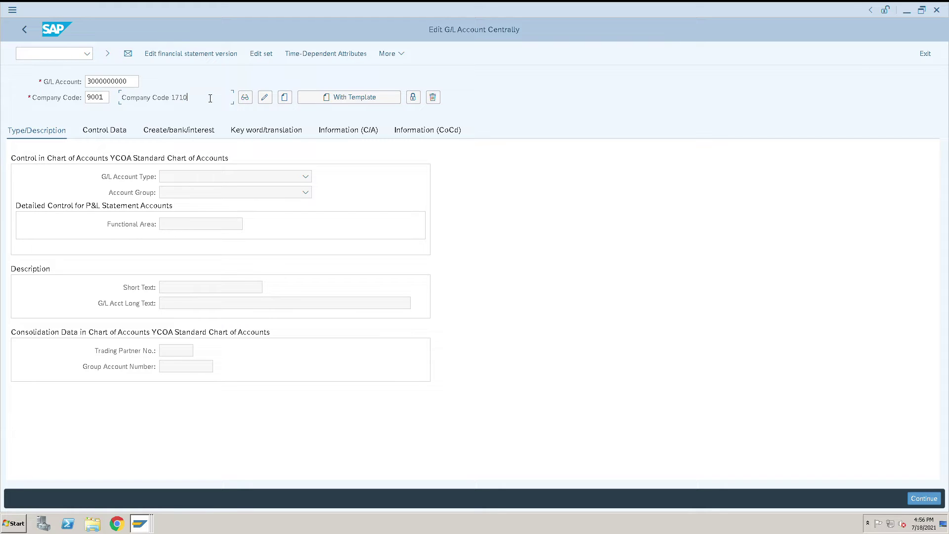
pyautogui.click(285, 97)
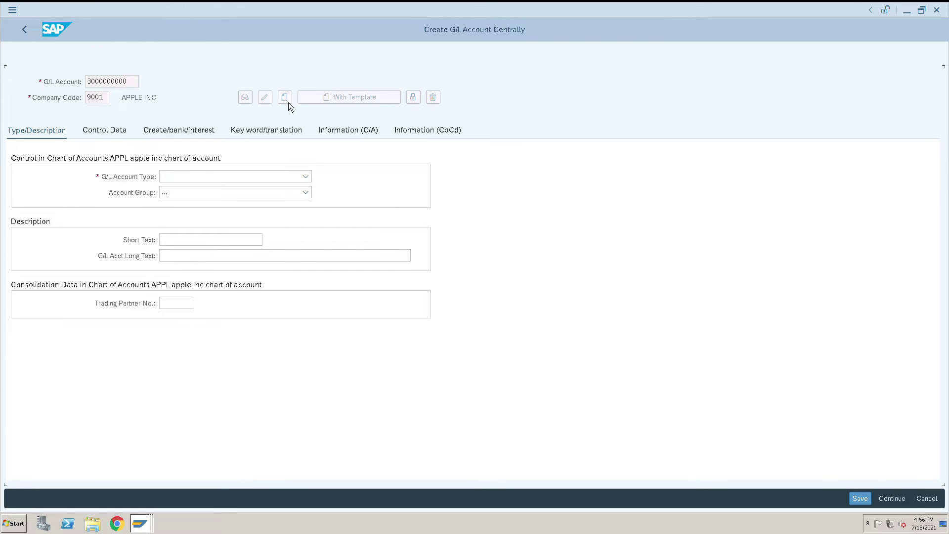
# Make the account a Balance Sheet Account in the assets account group.
pyautogui.click(306, 177)
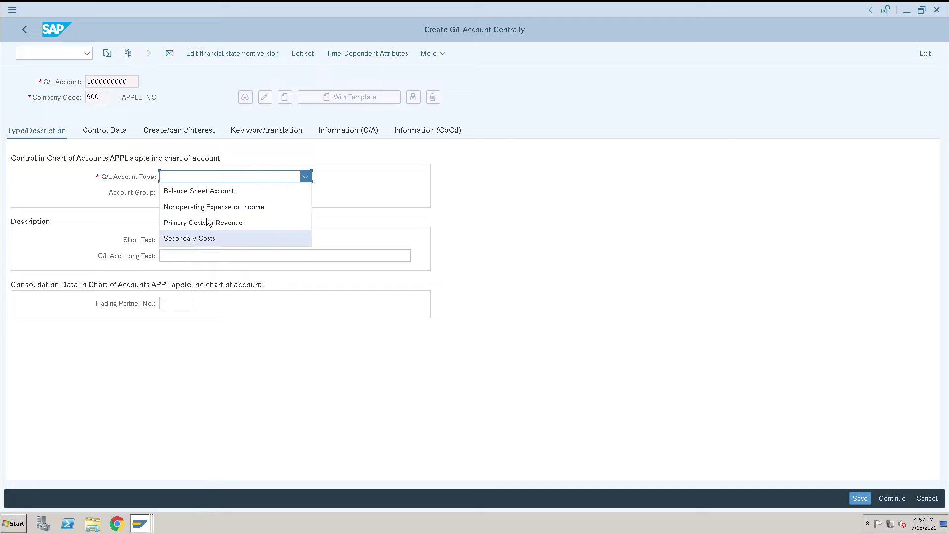
pyautogui.click(220, 196)
pyautogui.click(220, 195)
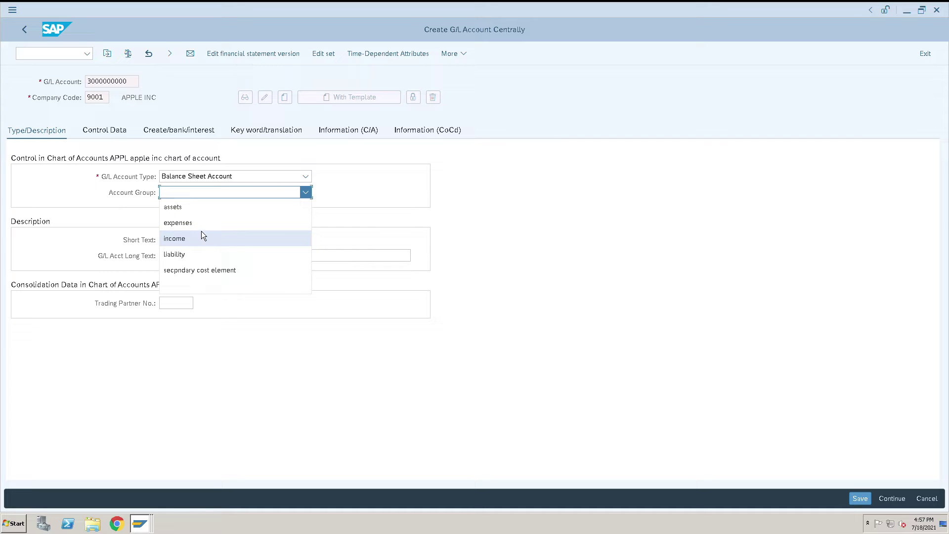
pyautogui.click(188, 207)
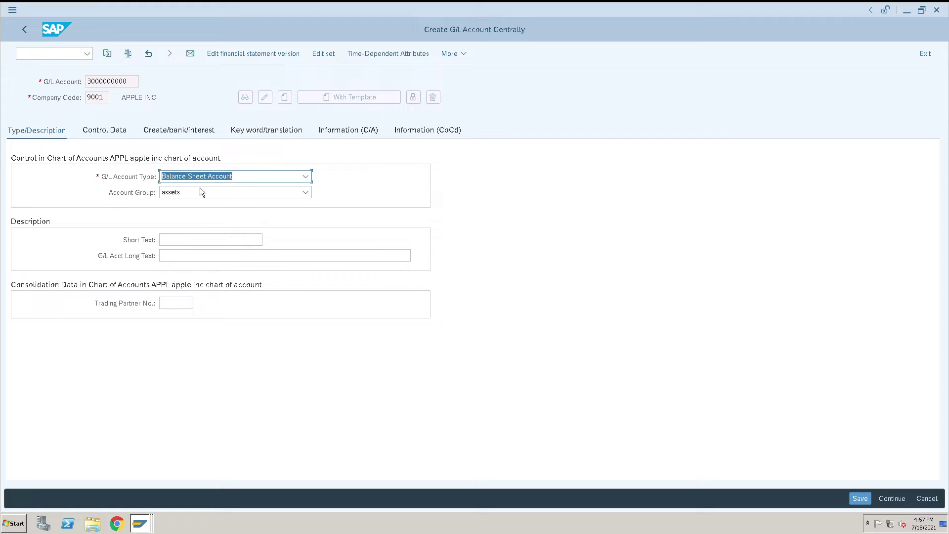
# Enter City Bank as both the short text and the long text.
pyautogui.click(195, 242)
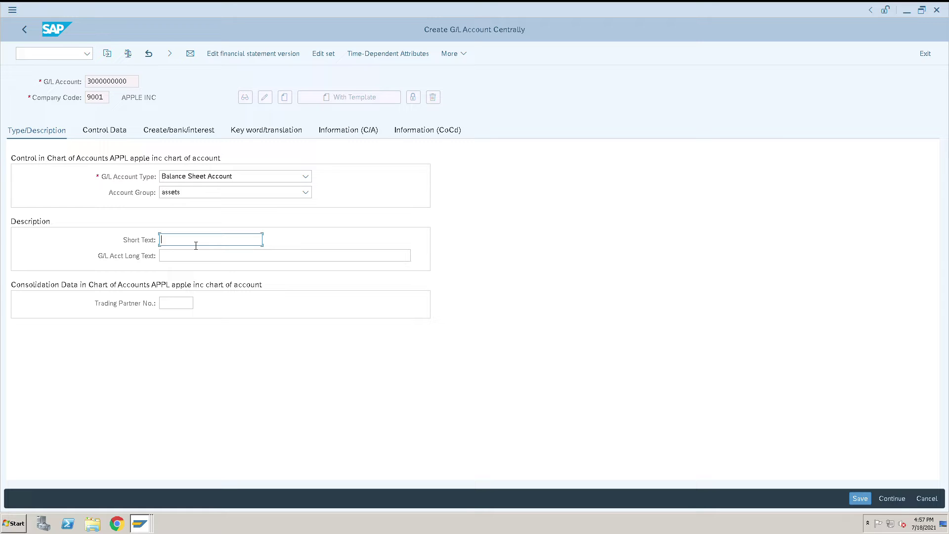
pyautogui.write('City Bank')
pyautogui.moveTo(205, 244); pyautogui.dragTo(154, 247)
pyautogui.hotkey('ctrl', 'c')
pyautogui.click(192, 257)
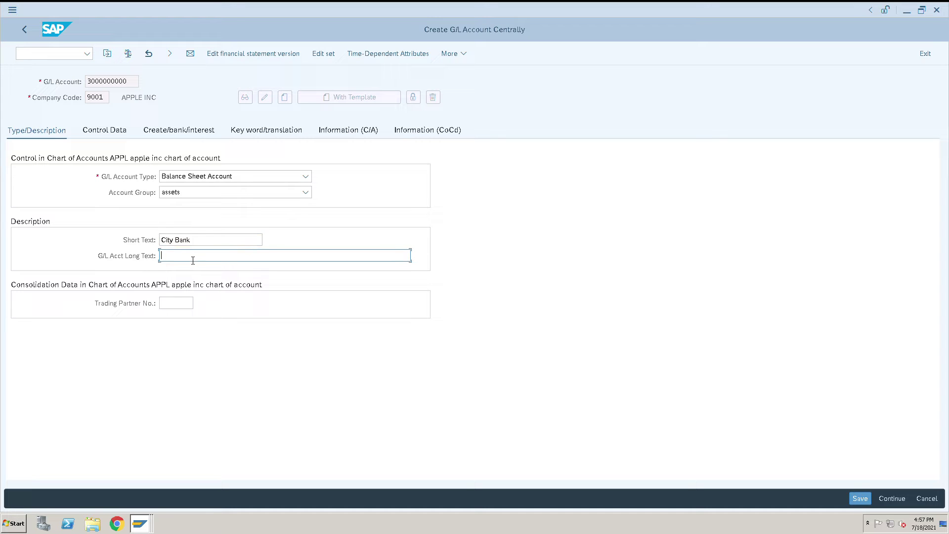
pyautogui.hotkey('ctrl', 'v')
# In Control Data, set tax category *, turn on open item management, and choose sort key 001 Posting date.
pyautogui.click(121, 133)
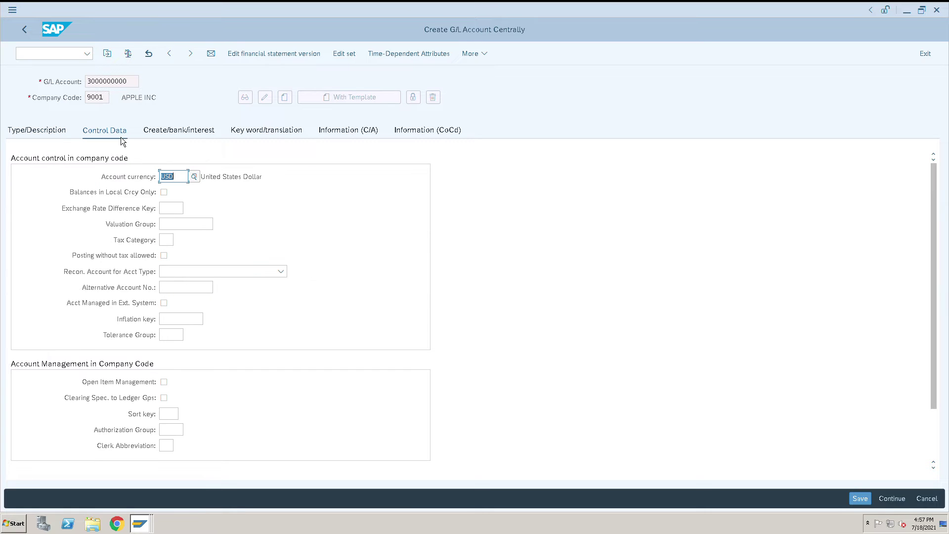
pyautogui.click(170, 241)
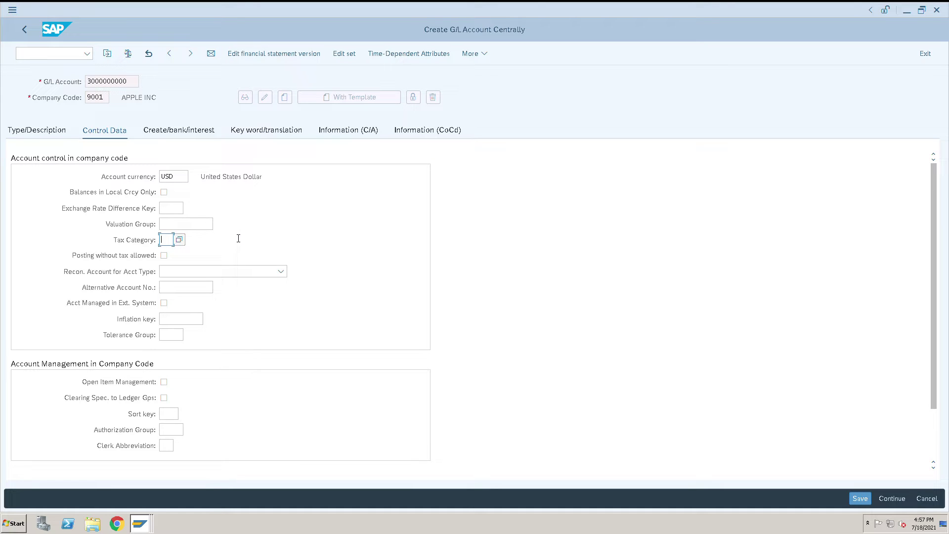
pyautogui.write('*')
pyautogui.click(168, 390)
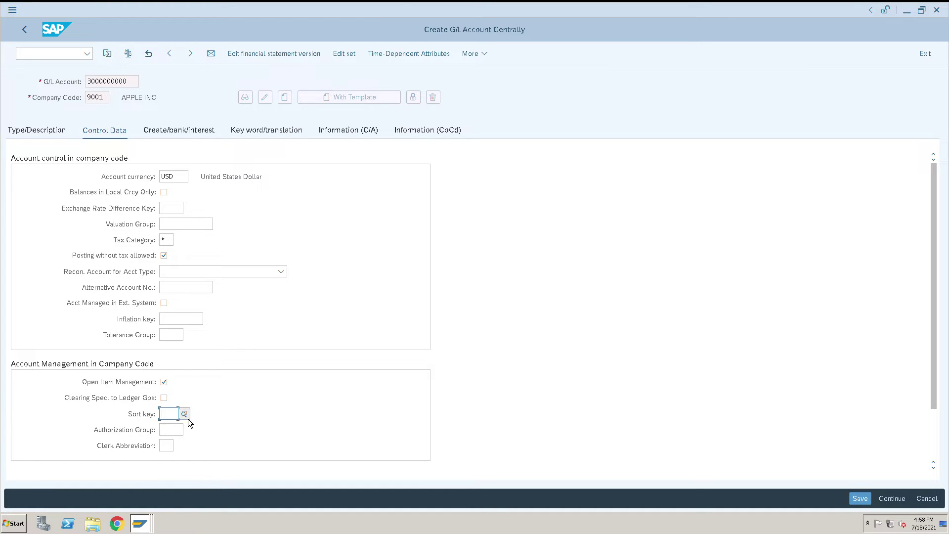
pyautogui.click(182, 415)
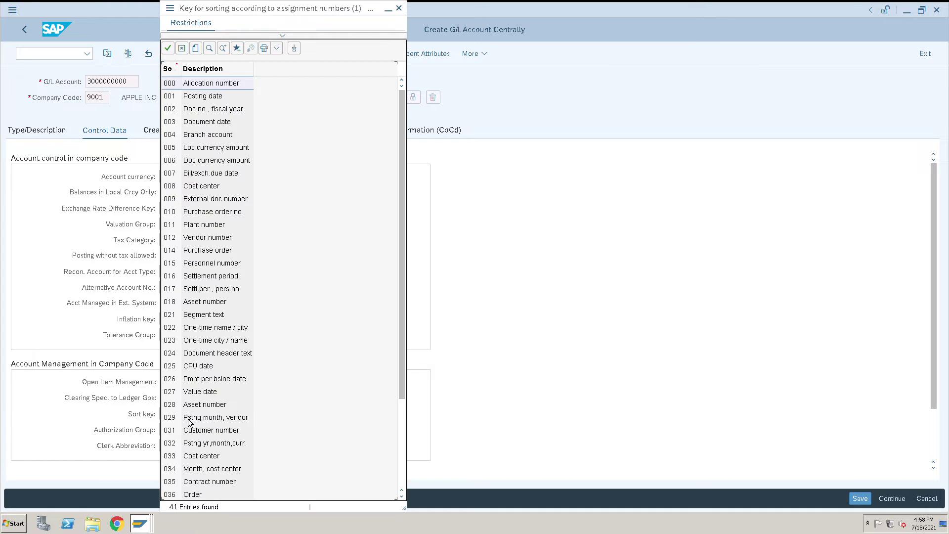
pyautogui.doubleClick(214, 101)
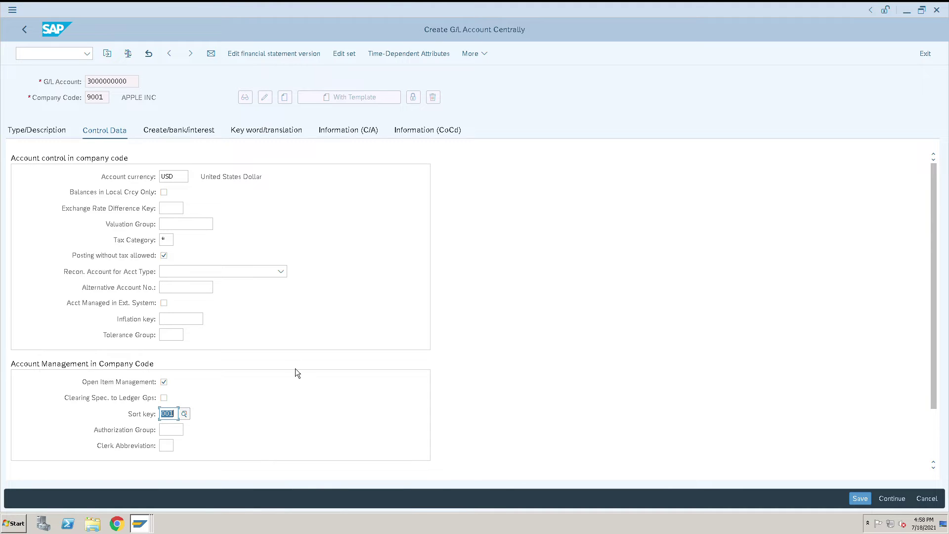
pyautogui.scroll(-2, 295, 369)
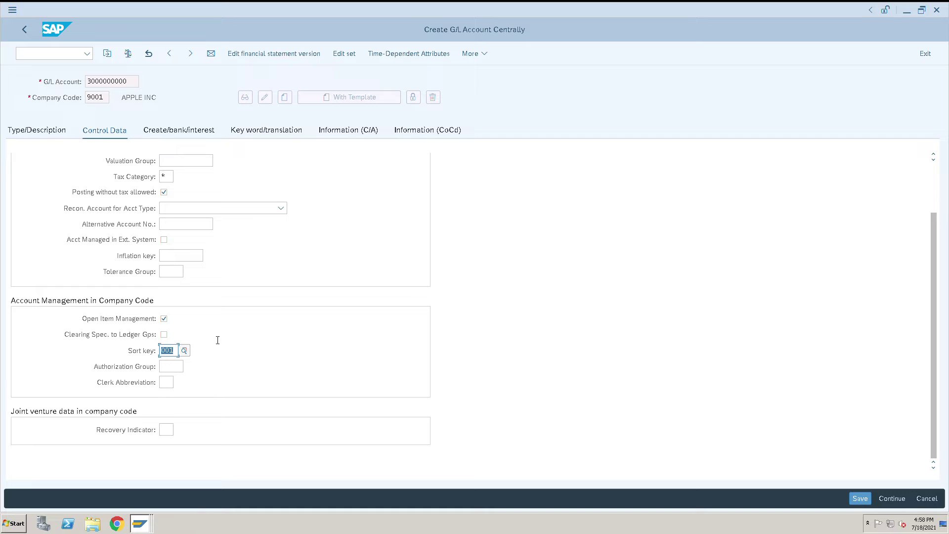
# Set field status group G001, mark the account relevant to cash flow, and save it.
pyautogui.click(200, 135)
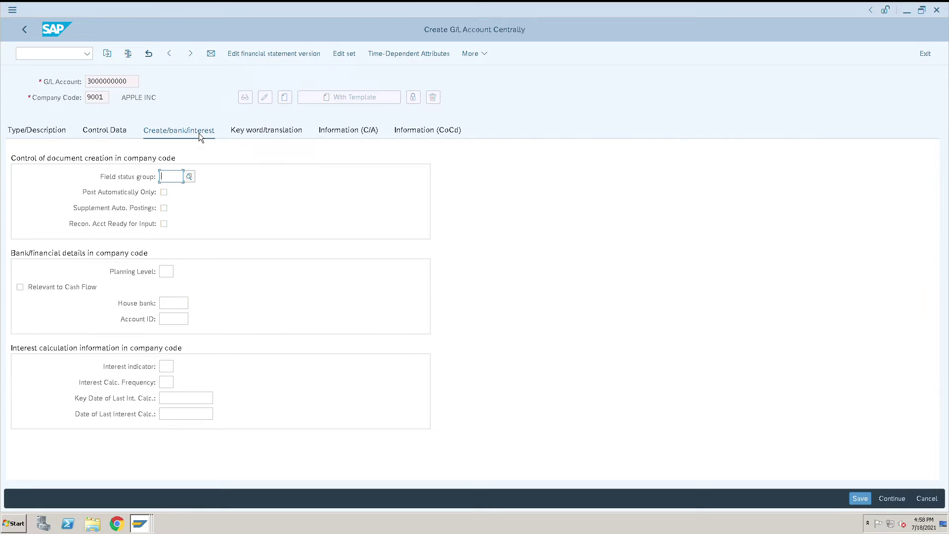
pyautogui.click(193, 179)
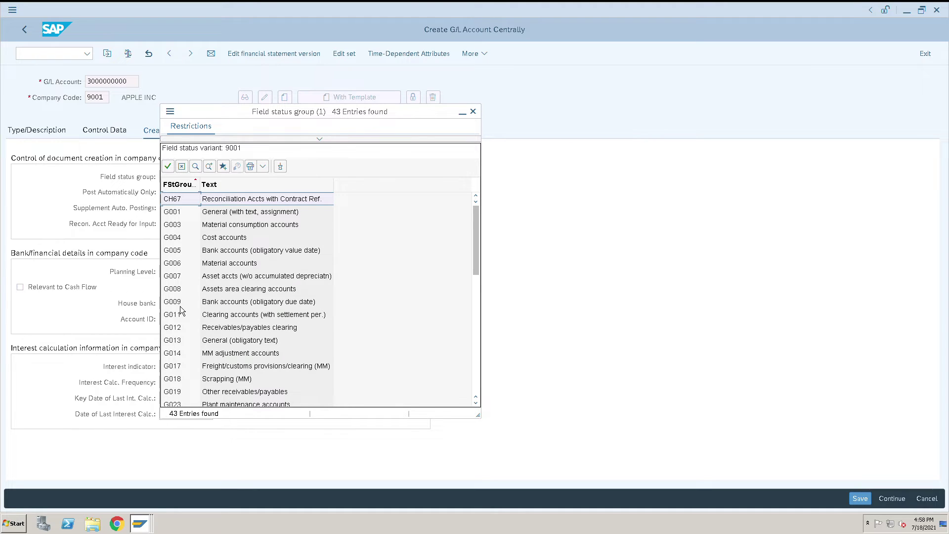
pyautogui.doubleClick(216, 217)
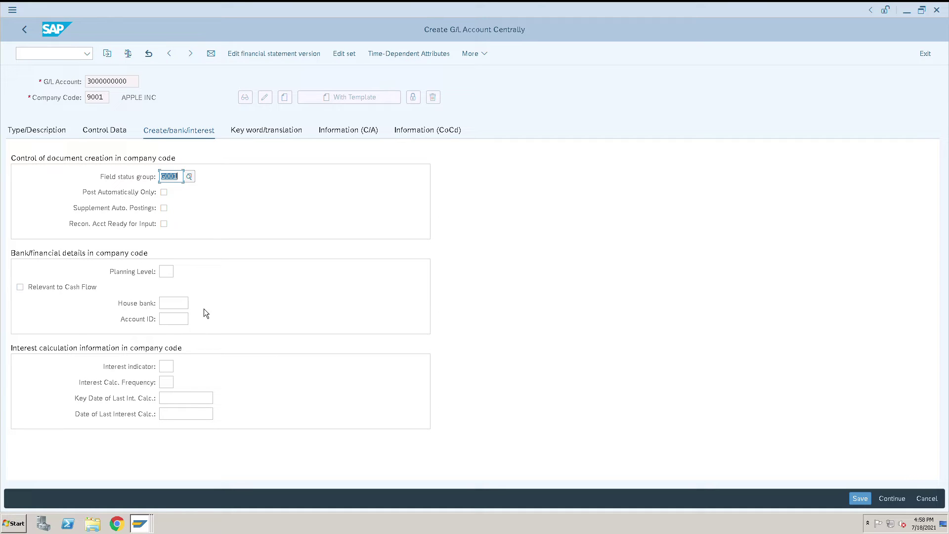
pyautogui.click(180, 309)
pyautogui.click(177, 321)
pyautogui.click(28, 293)
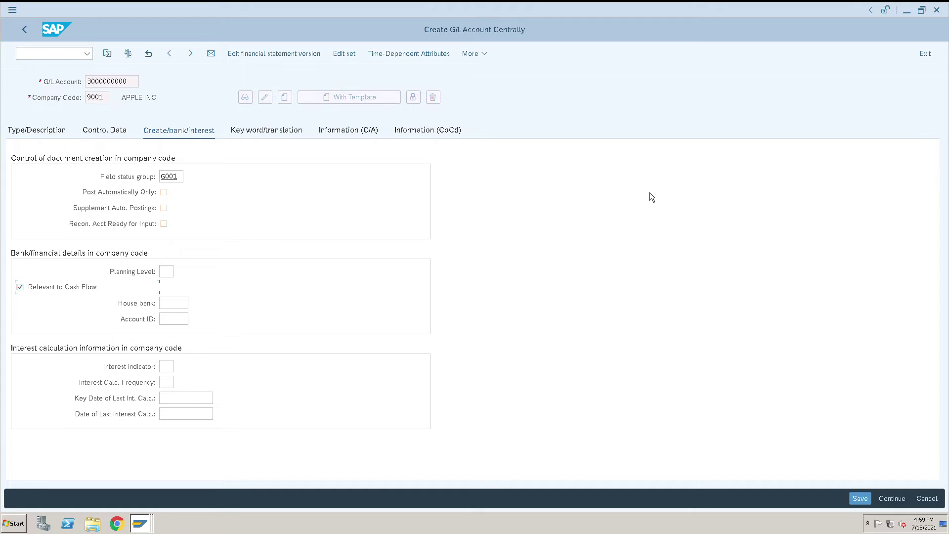
pyautogui.click(860, 503)
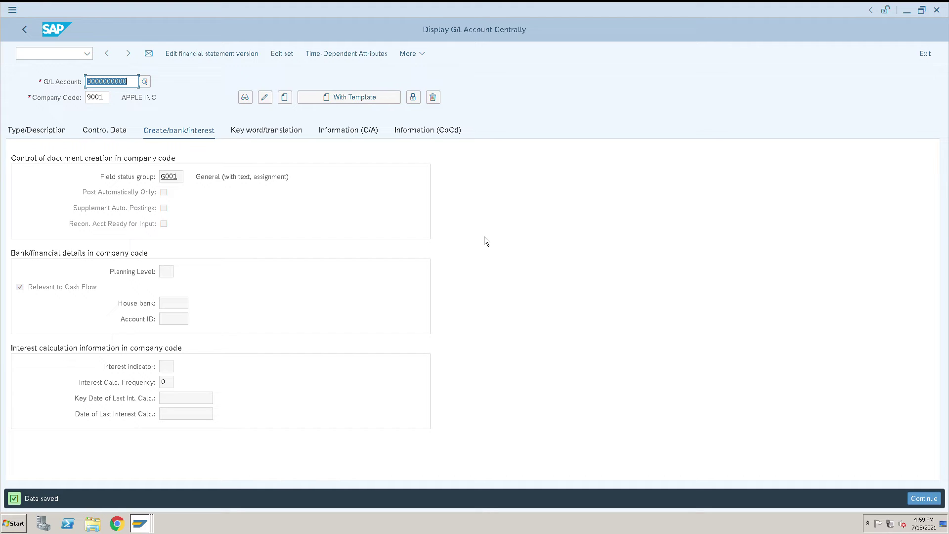
pyautogui.hotkey('alt', 'Tab')
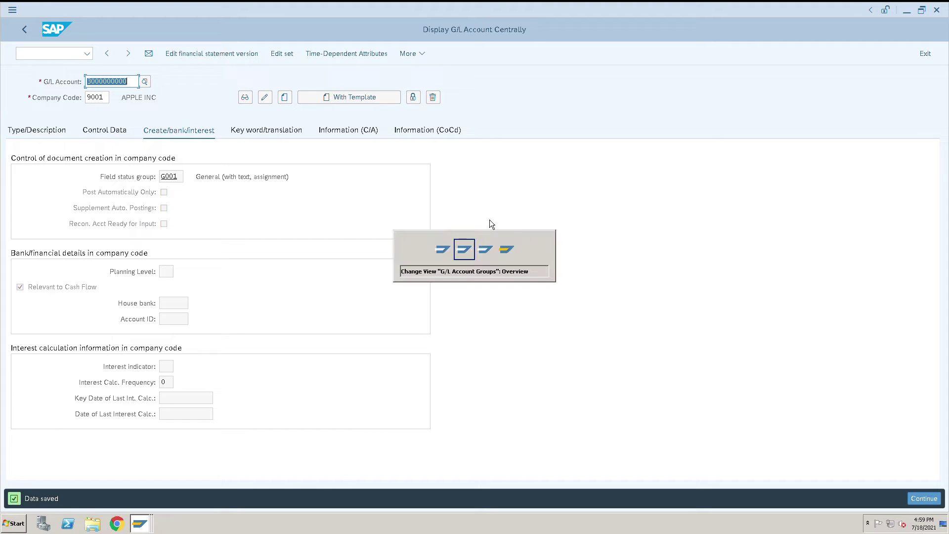
pyautogui.hotkey('alt', 'Tab')
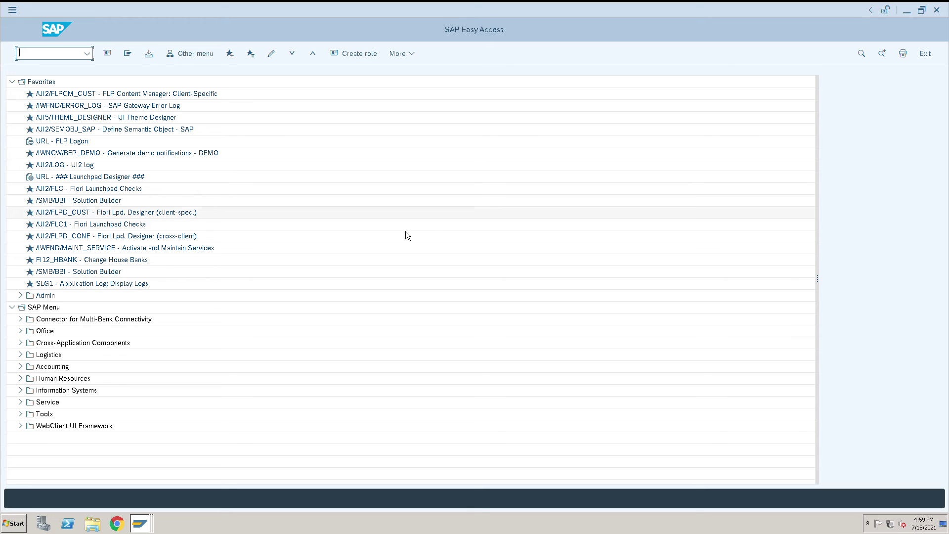
pyautogui.hotkey('alt', 'Tab')
pyautogui.hotkey('alt', 'Tab')
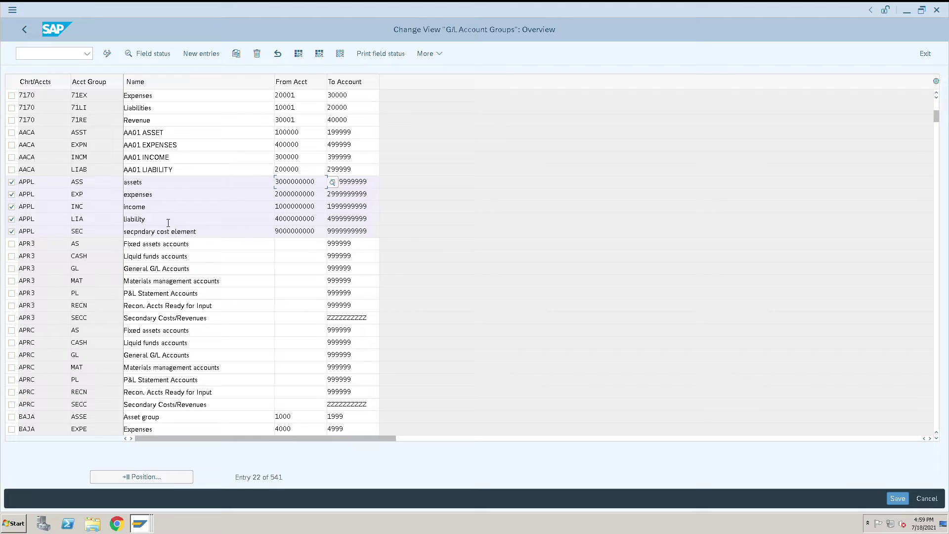
pyautogui.press('Down')
pyautogui.press('Down')
pyautogui.press('F3')
pyautogui.hotkey('alt', 'Tab')
pyautogui.click(322, 226)
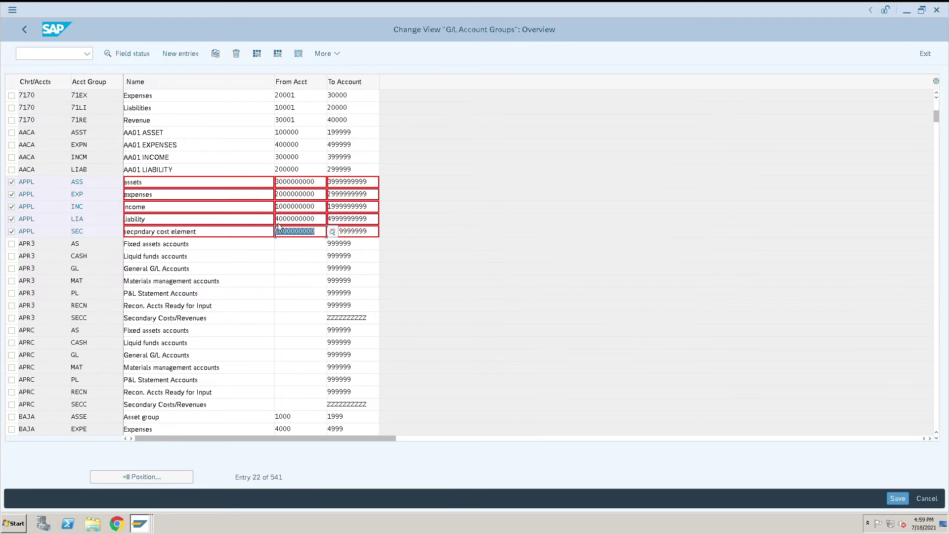
pyautogui.click(275, 219)
pyautogui.hotkey('ctrl', 'c')
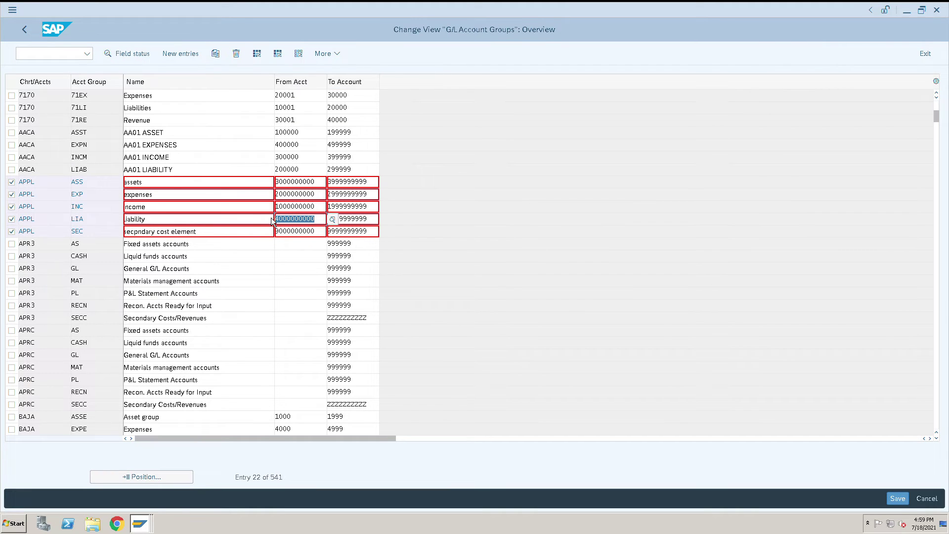
pyautogui.click(271, 220)
pyautogui.hotkey('alt', 'Tab')
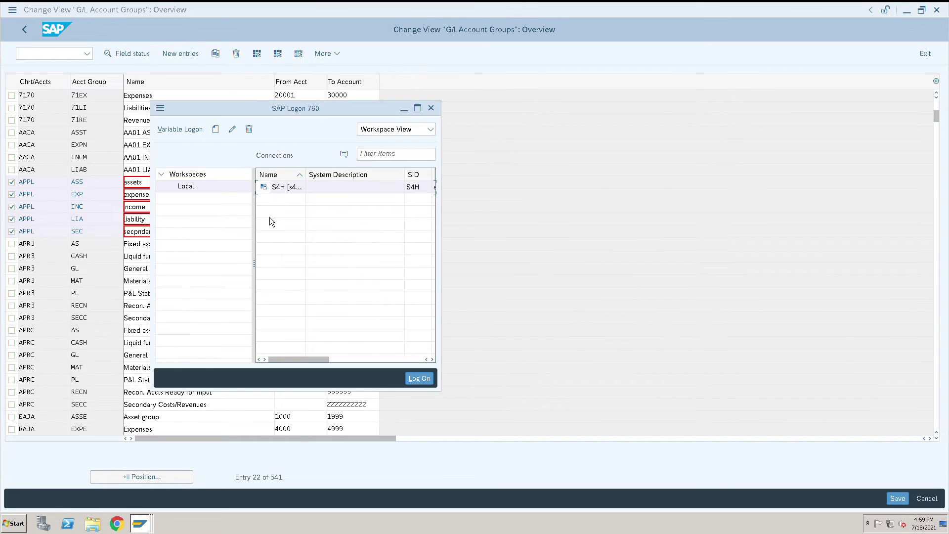
pyautogui.hotkey('alt', 'Tab')
pyautogui.hotkey('alt', 'Tab')
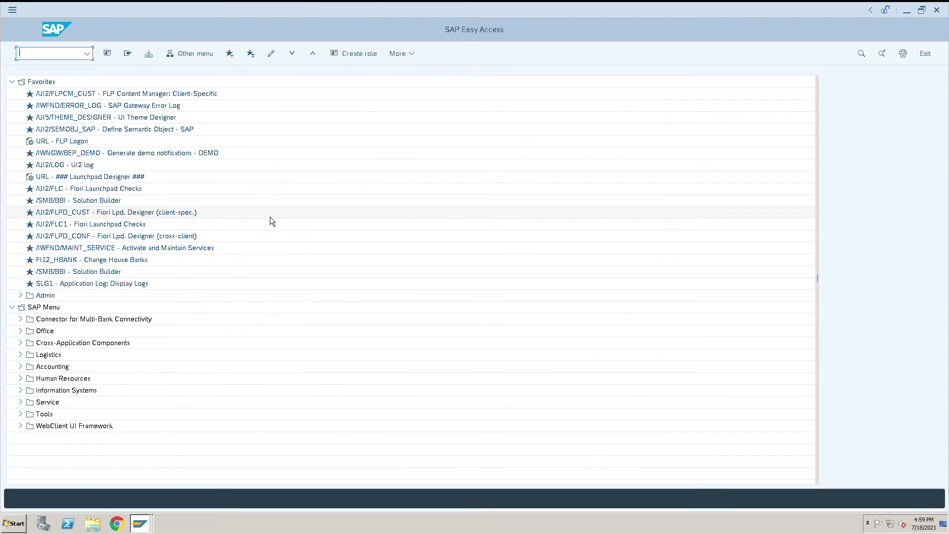
pyautogui.hotkey('alt', 'Tab')
pyautogui.hotkey('alt', 'Tab')
pyautogui.hotkey('alt', 'Tab')
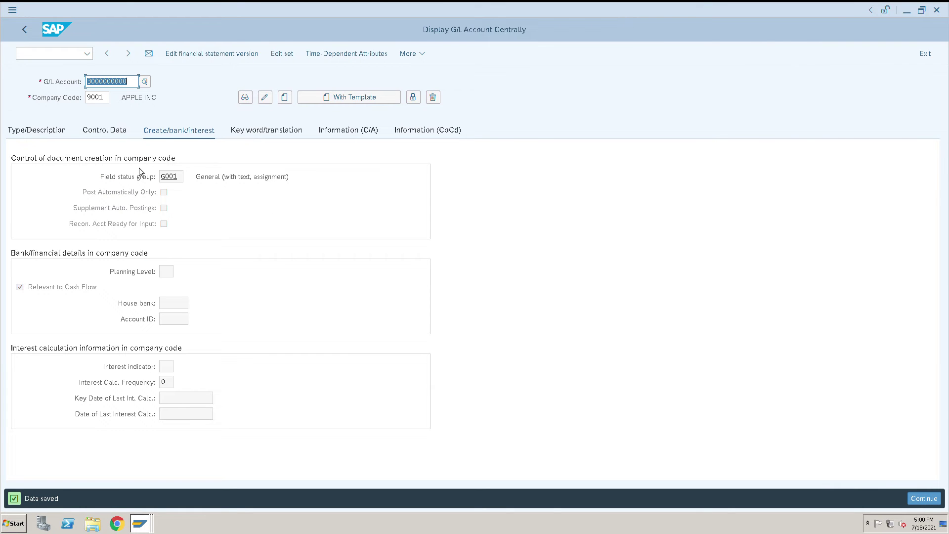
pyautogui.hotkey('ctrl', 'v')
pyautogui.click(290, 99)
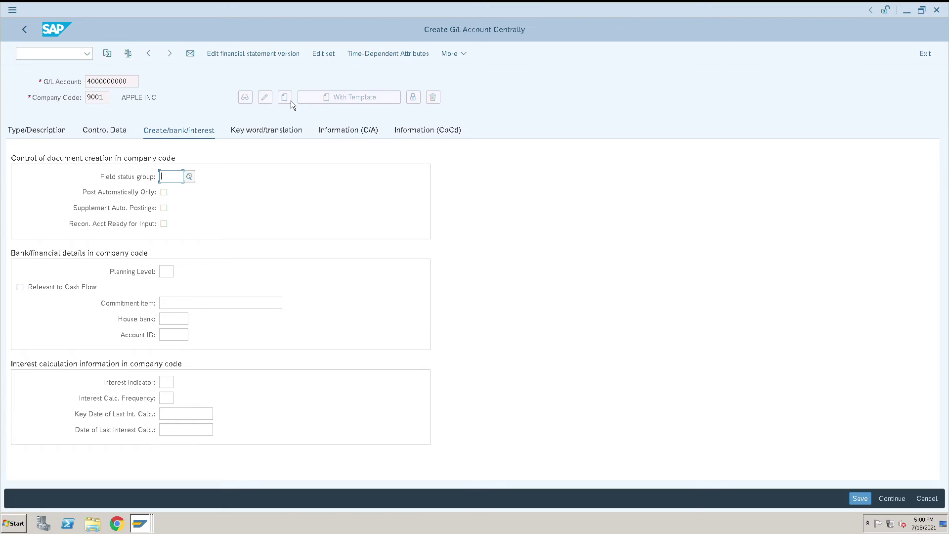
pyautogui.click(47, 137)
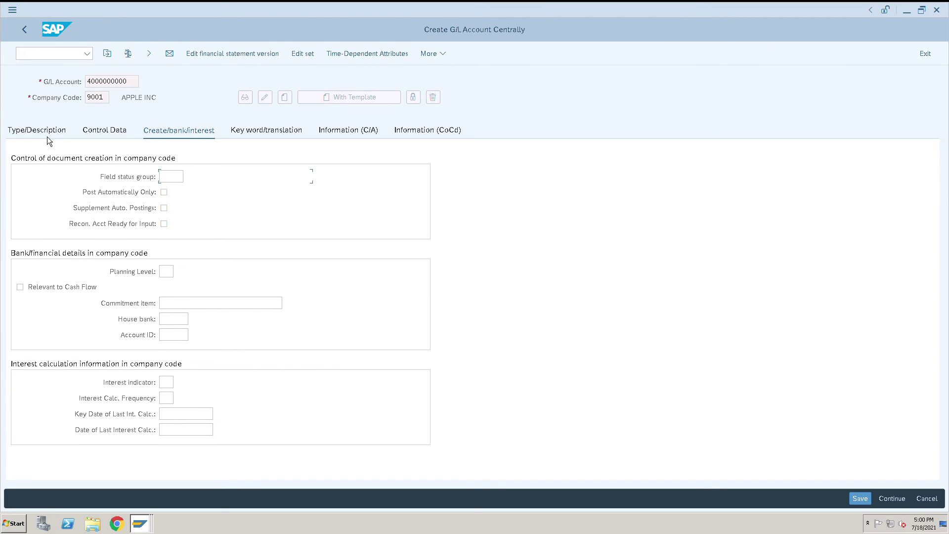
pyautogui.click(306, 177)
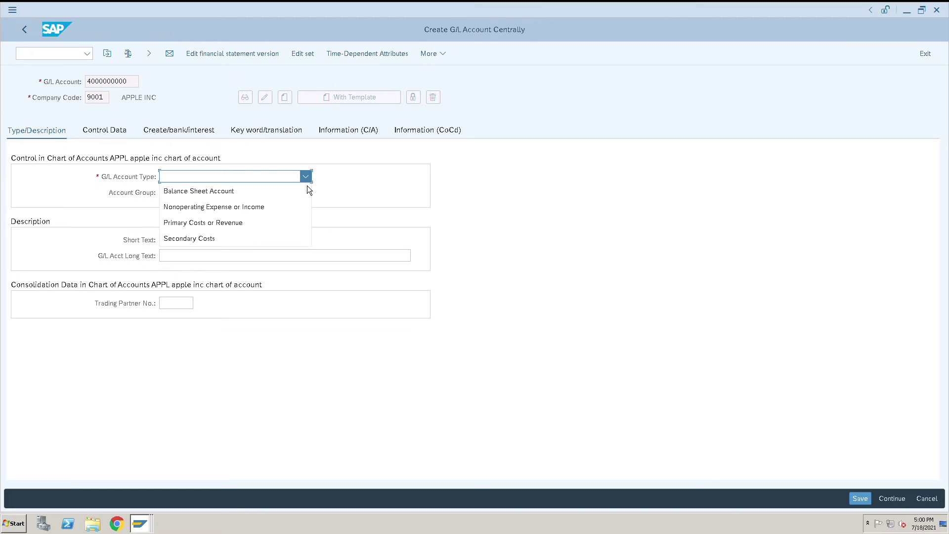
pyautogui.click(213, 197)
pyautogui.click(212, 197)
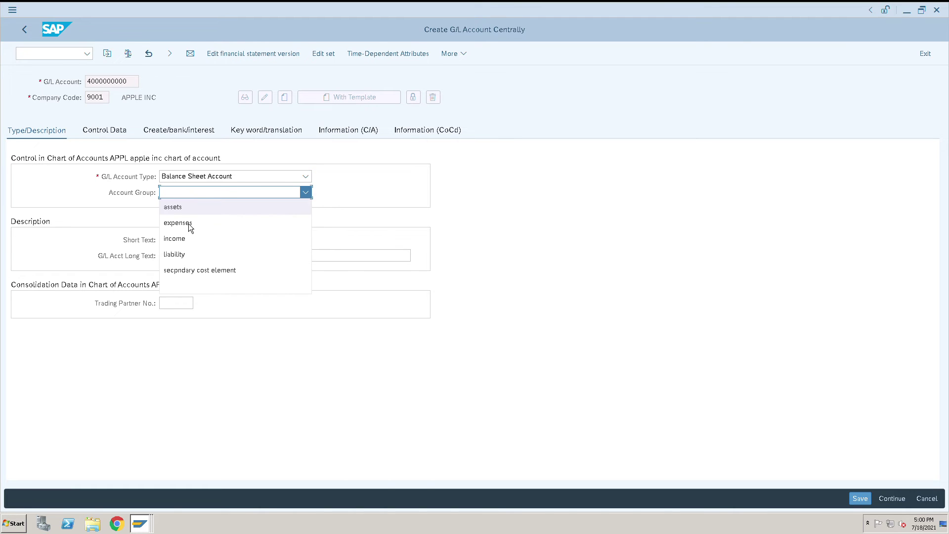
pyautogui.click(186, 254)
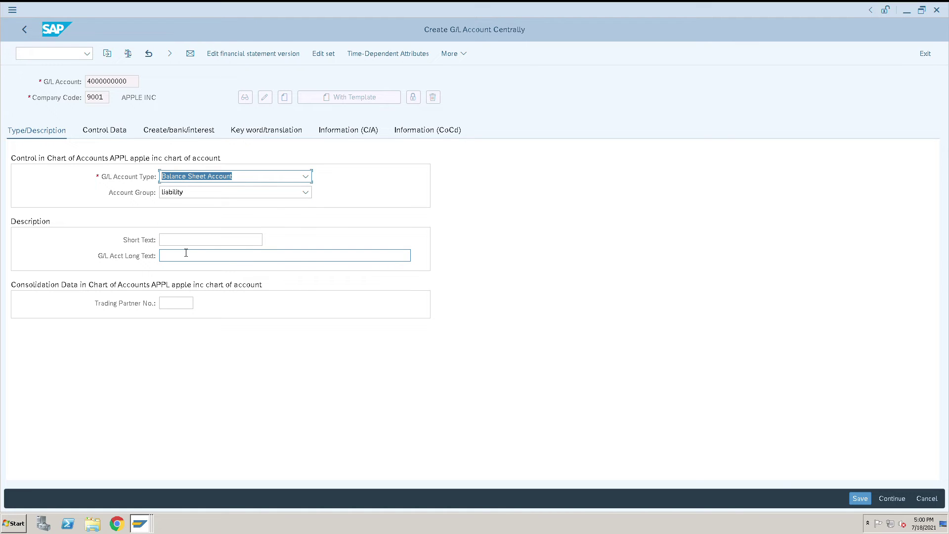
# Enter short text 'Retained earning acc' and long text 'Retained earning account'.
pyautogui.click(191, 241)
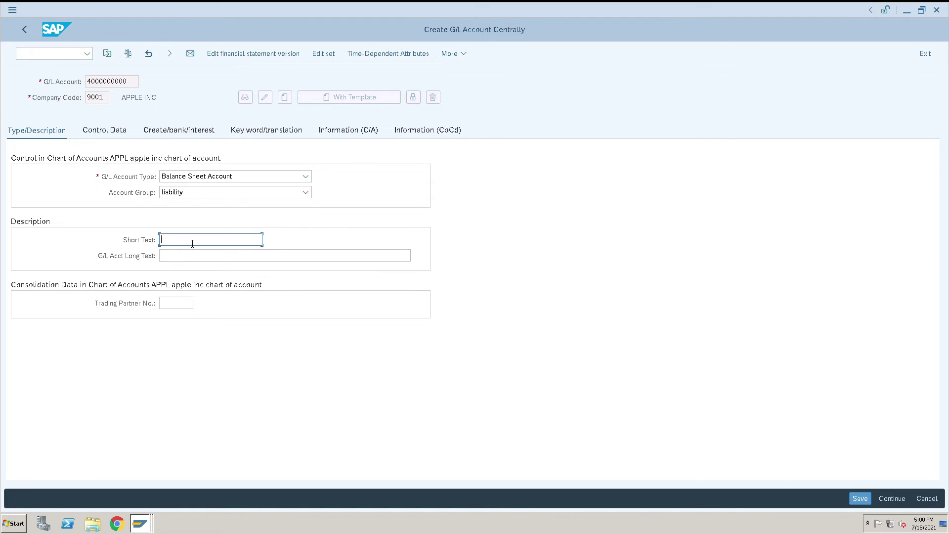
pyautogui.write('Retained earning acc')
pyautogui.moveTo(231, 241); pyautogui.dragTo(147, 244)
pyautogui.hotkey('ctrl', 'c')
pyautogui.click(189, 259)
pyautogui.hotkey('ctrl', 'v')
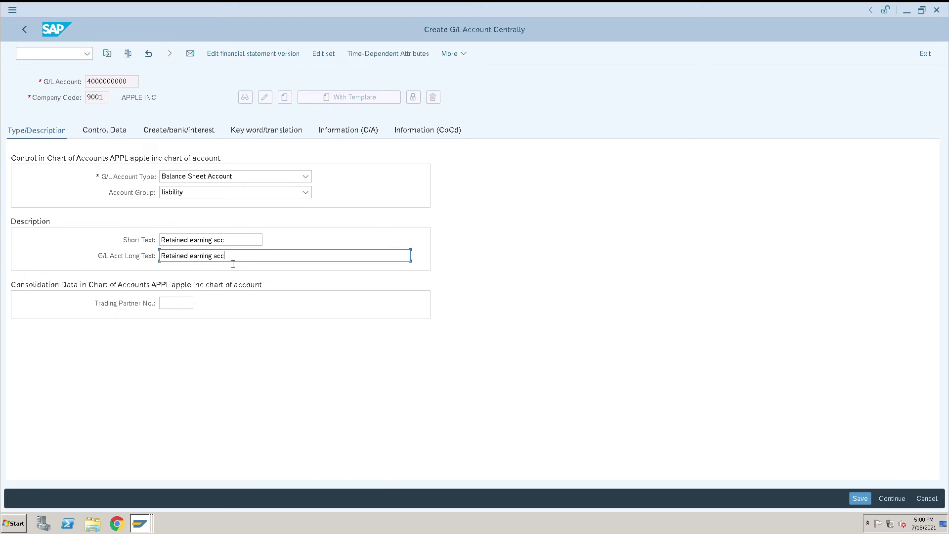
pyautogui.write('ount')
pyautogui.click(122, 135)
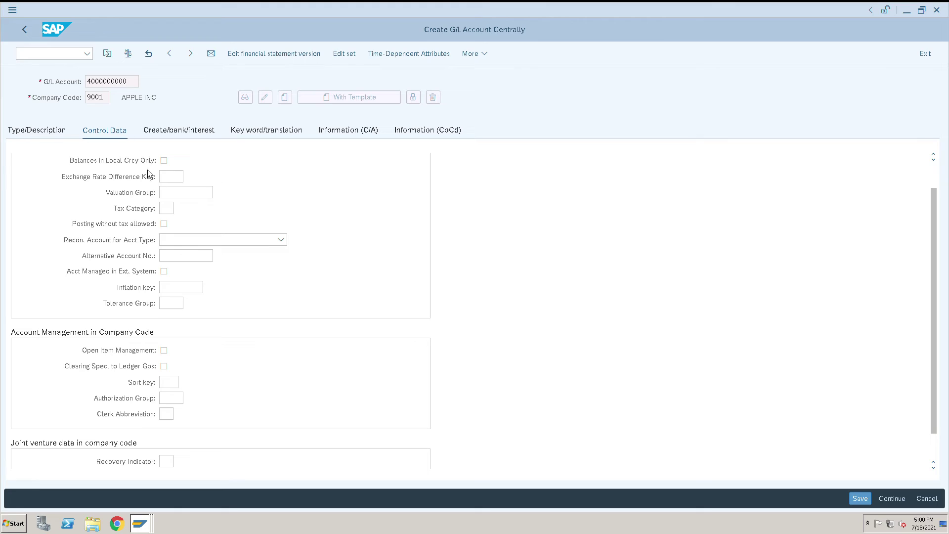
# In Control Data, clear the tax category and sort key, and allow posting without tax.
pyautogui.click(170, 211)
pyautogui.click(174, 383)
pyautogui.click(177, 399)
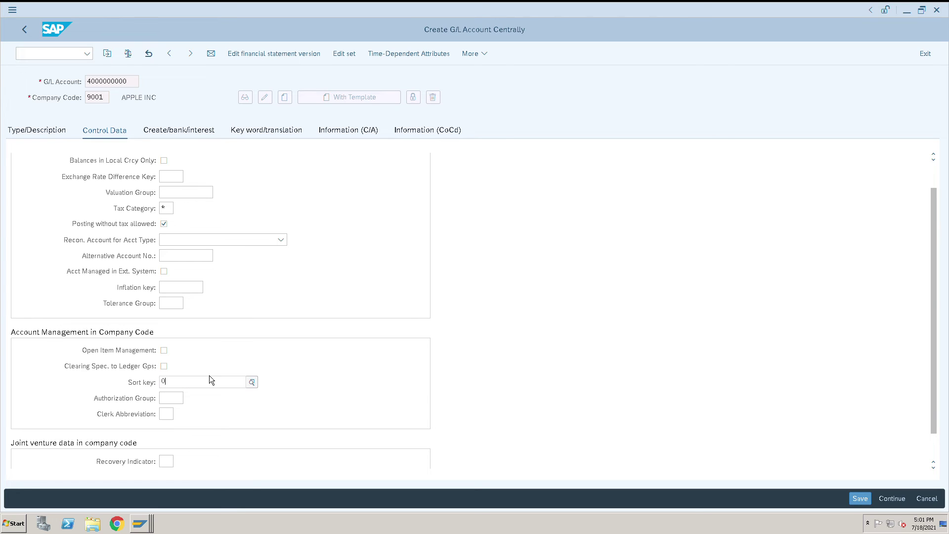
pyautogui.press('BackSpace')
pyautogui.press('BackSpace')
pyautogui.press('BackSpace')
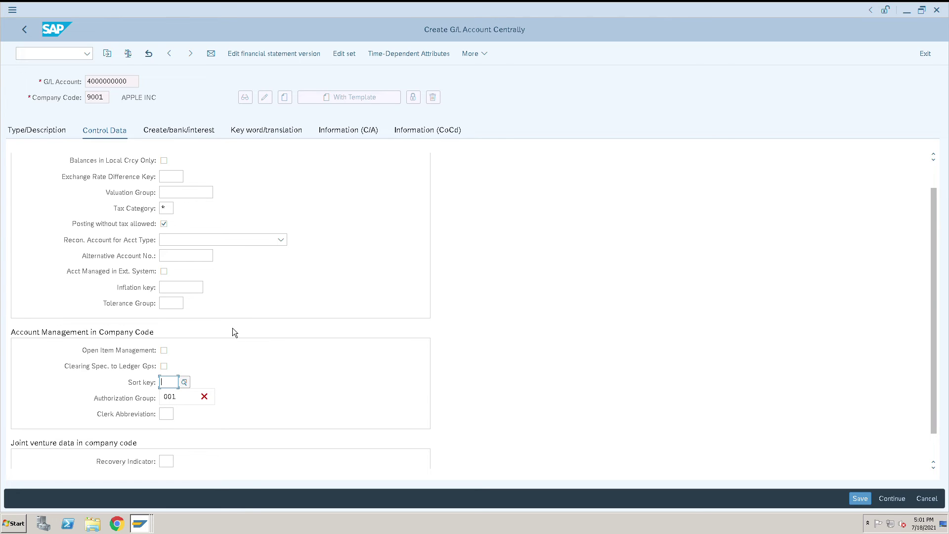
pyautogui.click(173, 211)
pyautogui.press('BackSpace')
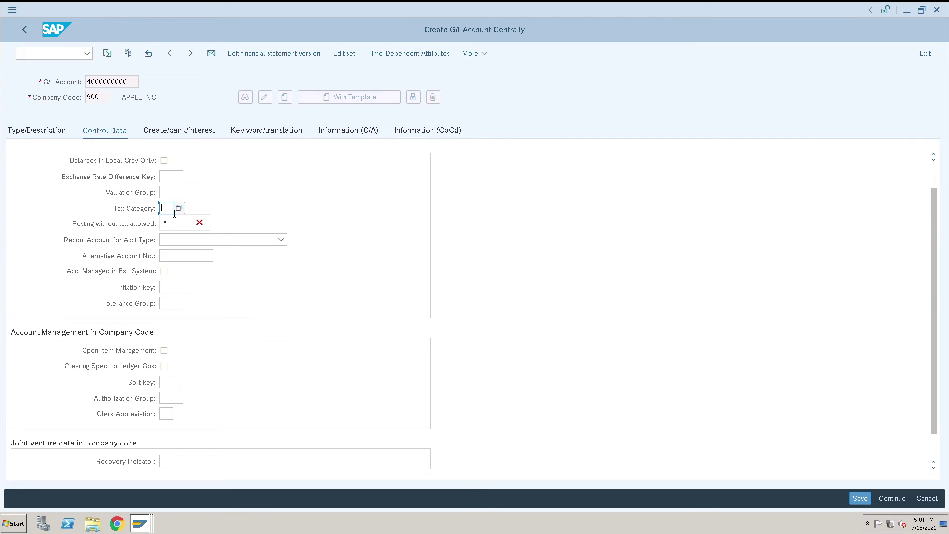
pyautogui.click(191, 220)
pyautogui.click(196, 139)
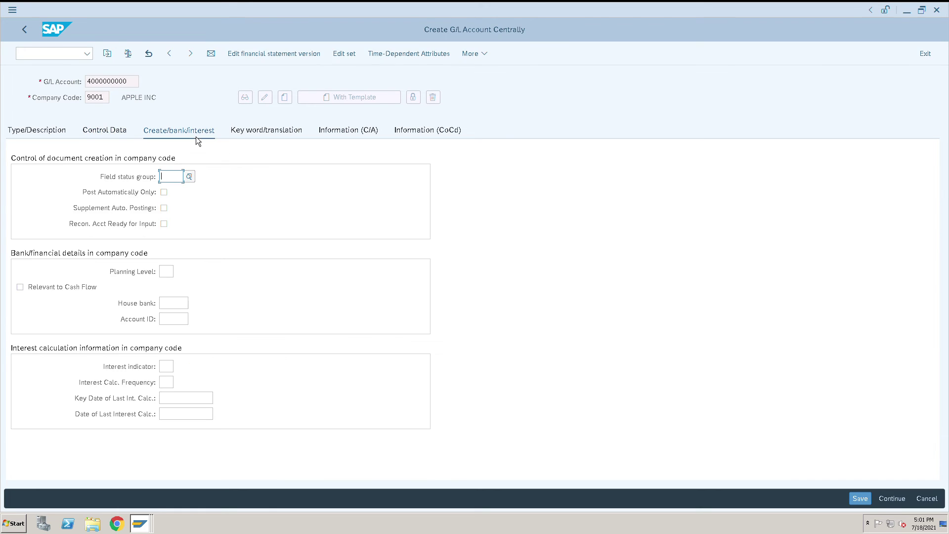
pyautogui.click(188, 177)
pyautogui.doubleClick(225, 217)
pyautogui.click(866, 503)
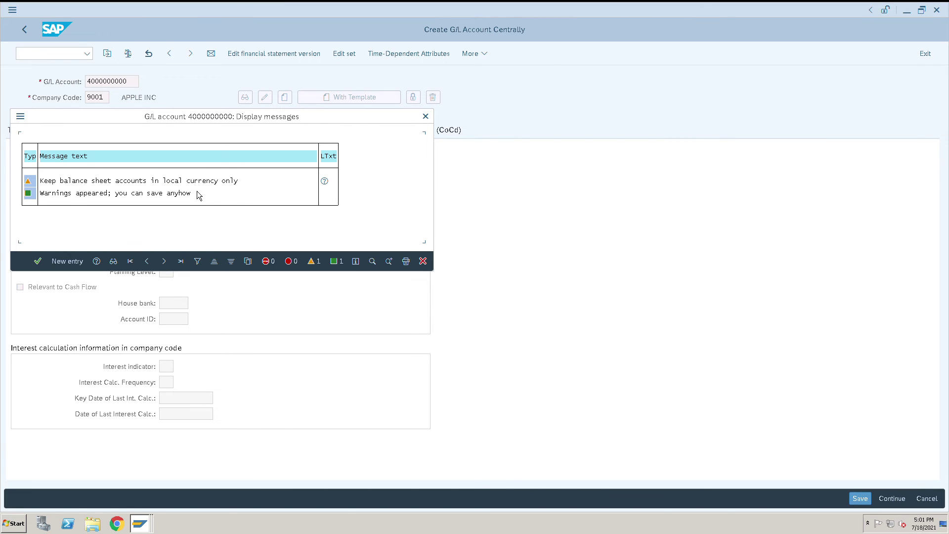
pyautogui.click(43, 263)
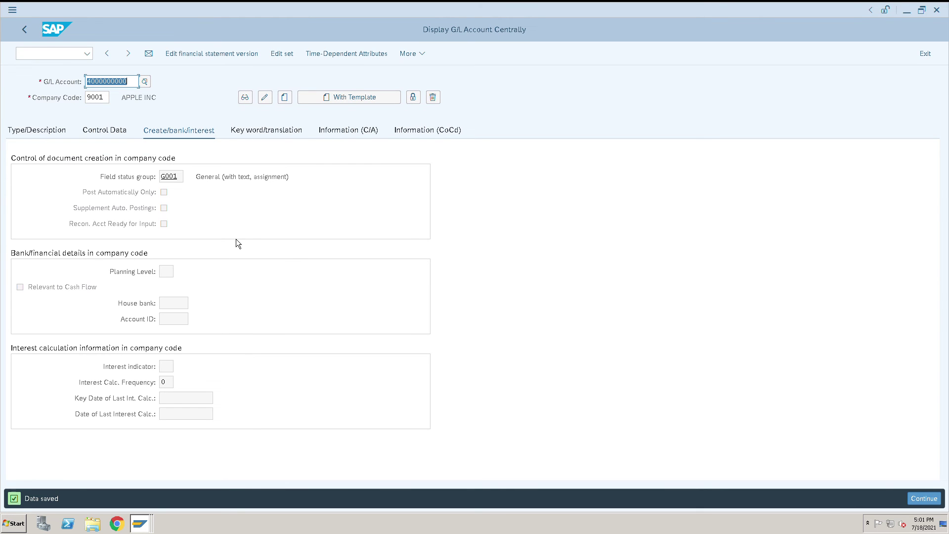
pyautogui.click(137, 84)
pyautogui.press('BackSpace')
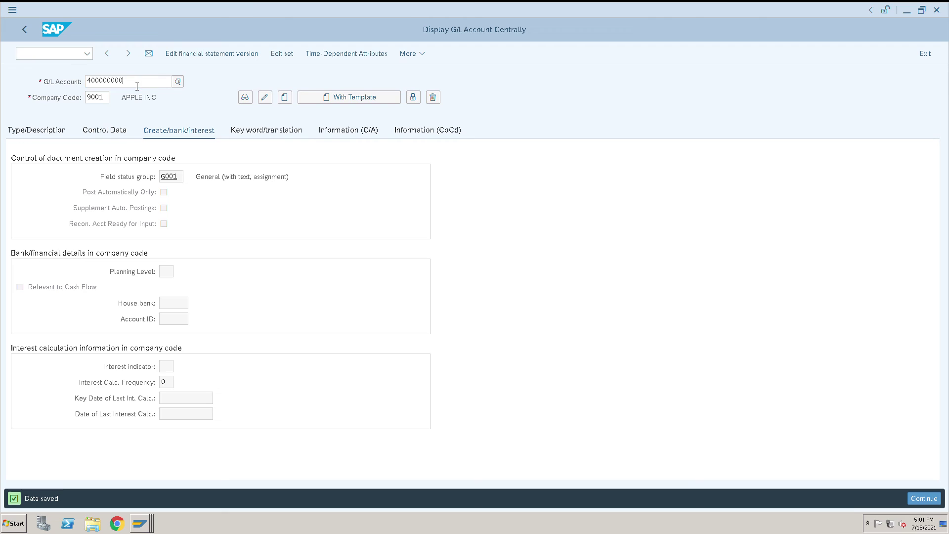
pyautogui.write('1')
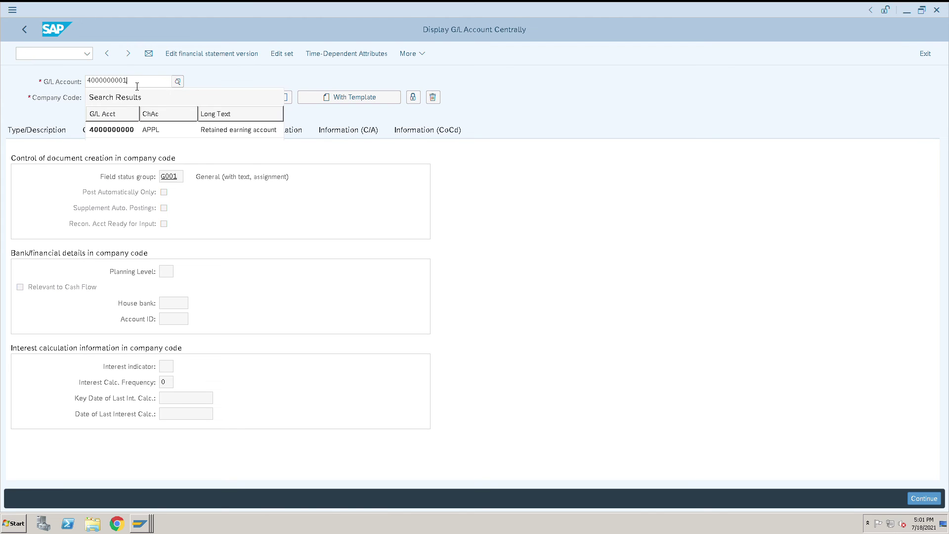
pyautogui.press('Return')
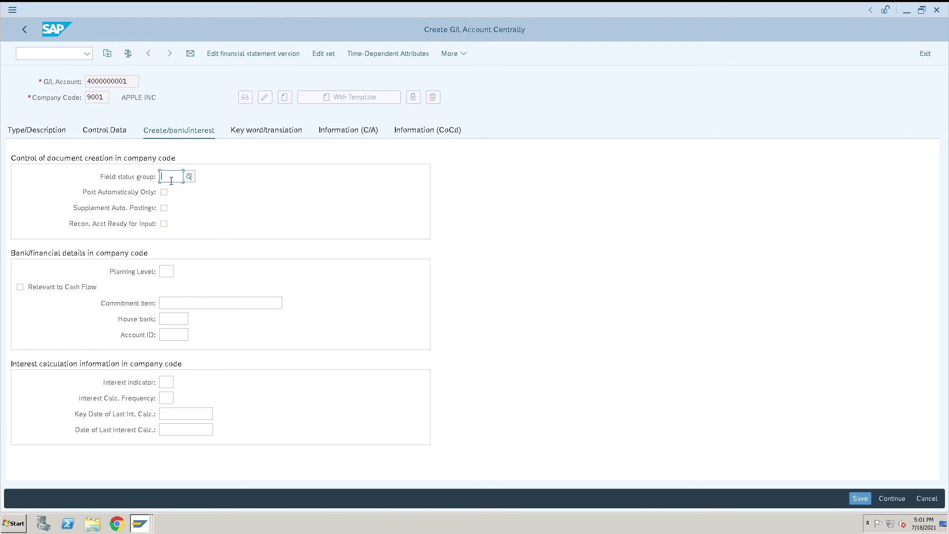
pyautogui.click(51, 132)
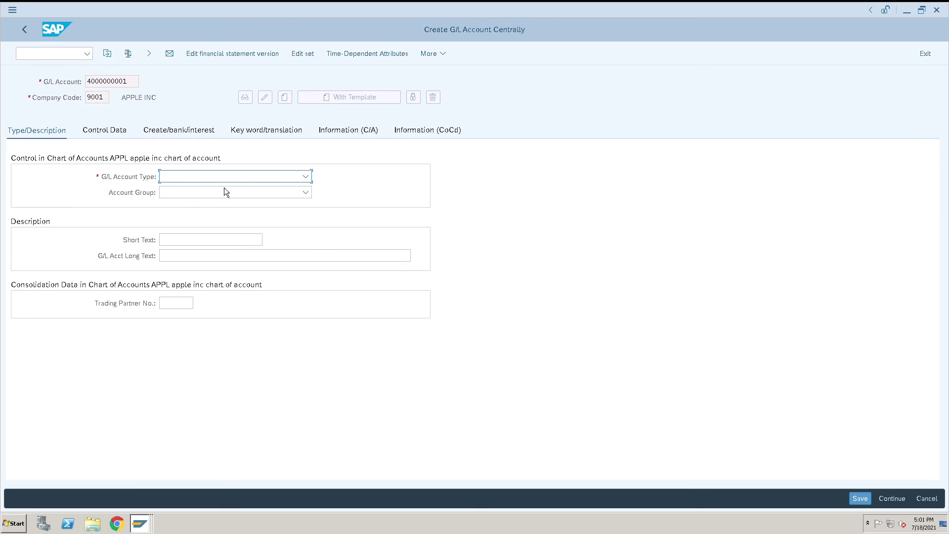
pyautogui.click(223, 179)
pyautogui.click(205, 195)
pyautogui.click(194, 196)
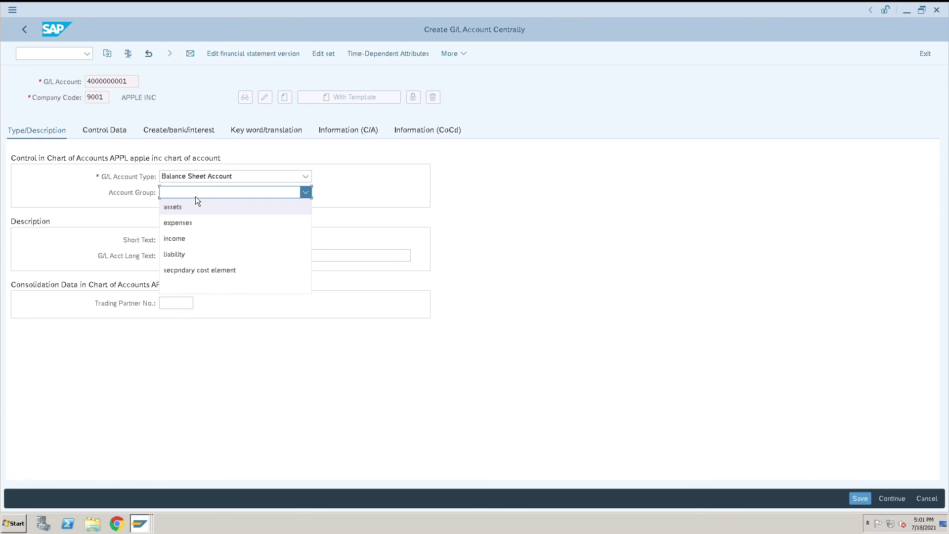
pyautogui.click(182, 254)
# Enter a loan-account short text and the long text 'city bank loan account'.
pyautogui.click(185, 240)
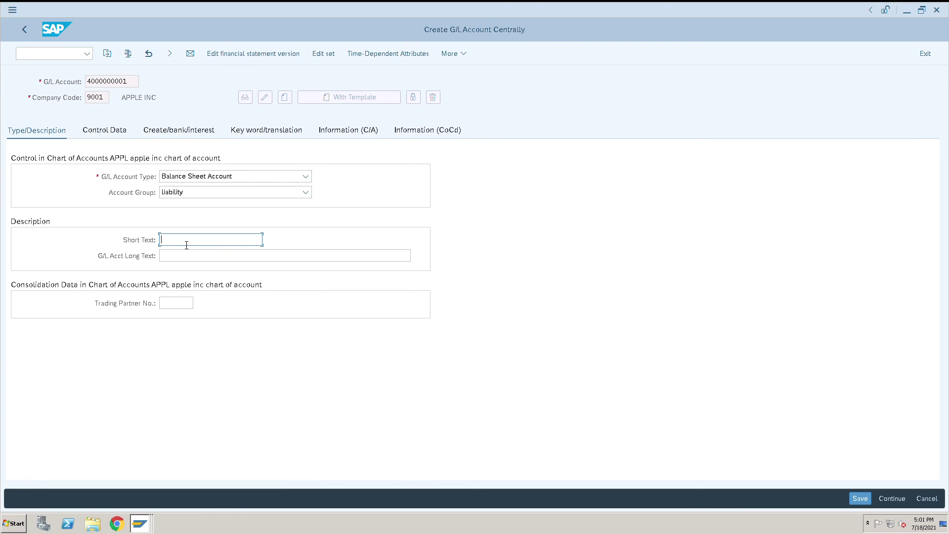
pyautogui.write('Loan account')
pyautogui.click(188, 257)
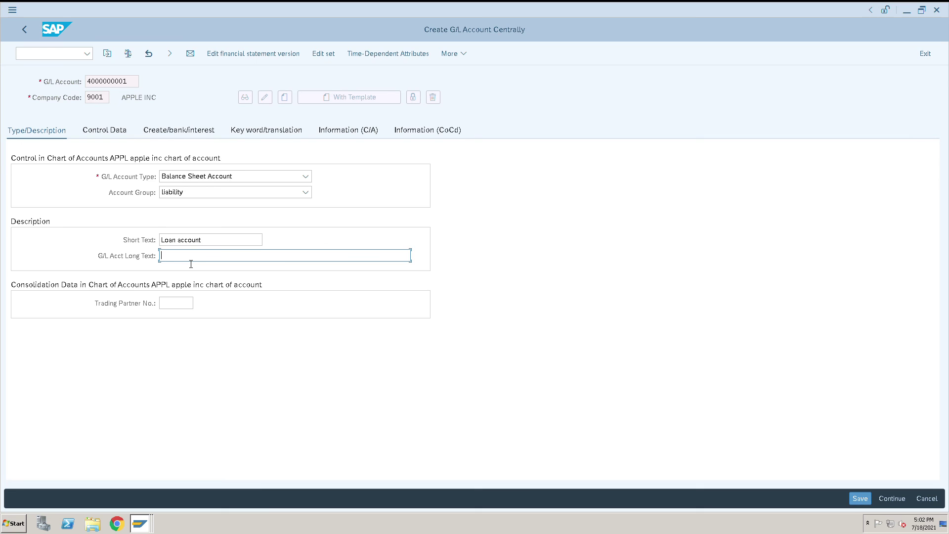
pyautogui.write('city ')
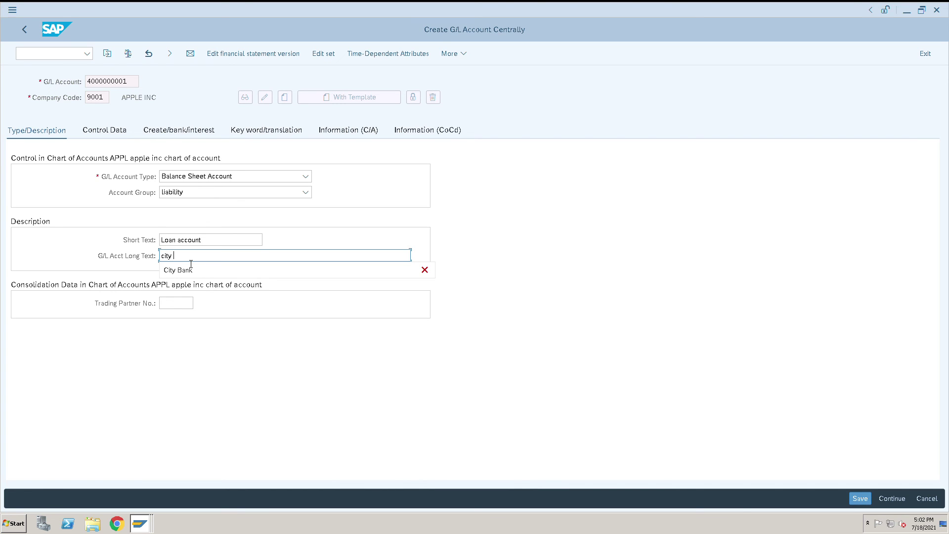
pyautogui.write('bank load')
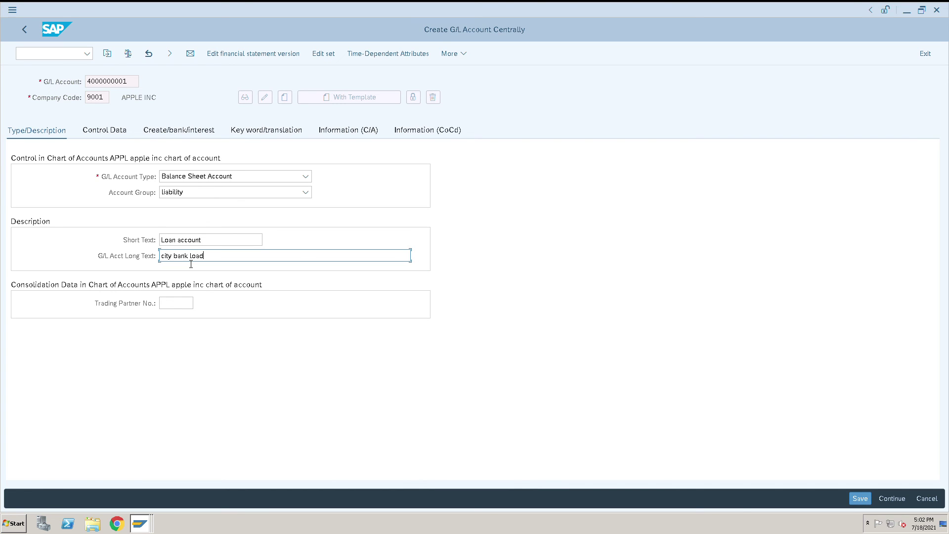
pyautogui.press('BackSpace')
pyautogui.write('n account')
pyautogui.click(211, 245)
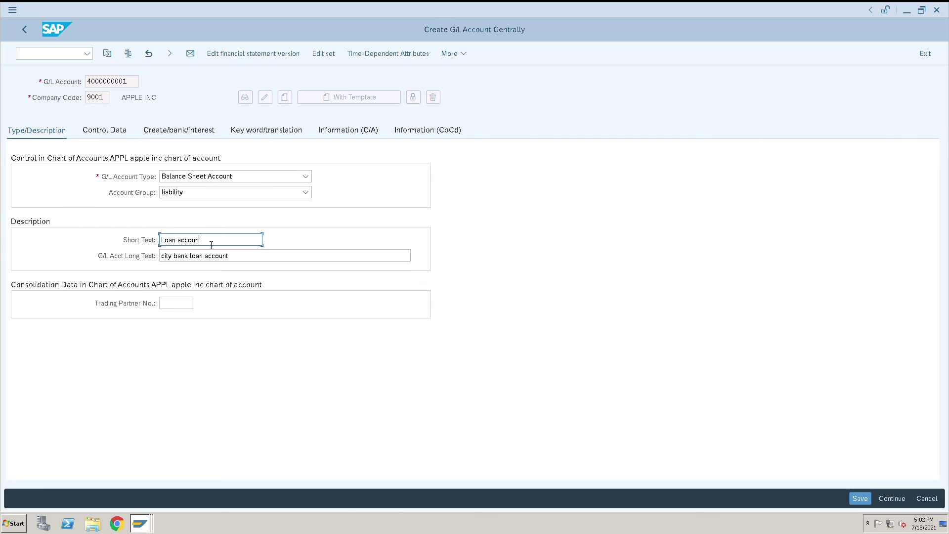
pyautogui.press('BackSpace')
pyautogui.press('BackSpace')
pyautogui.press('BackSpace')
pyautogui.press('BackSpace')
pyautogui.press('BackSpace')
pyautogui.press('BackSpace')
pyautogui.write('city bank')
# On Control Data, set tax category * and tick Posting without tax allowed.
pyautogui.click(105, 131)
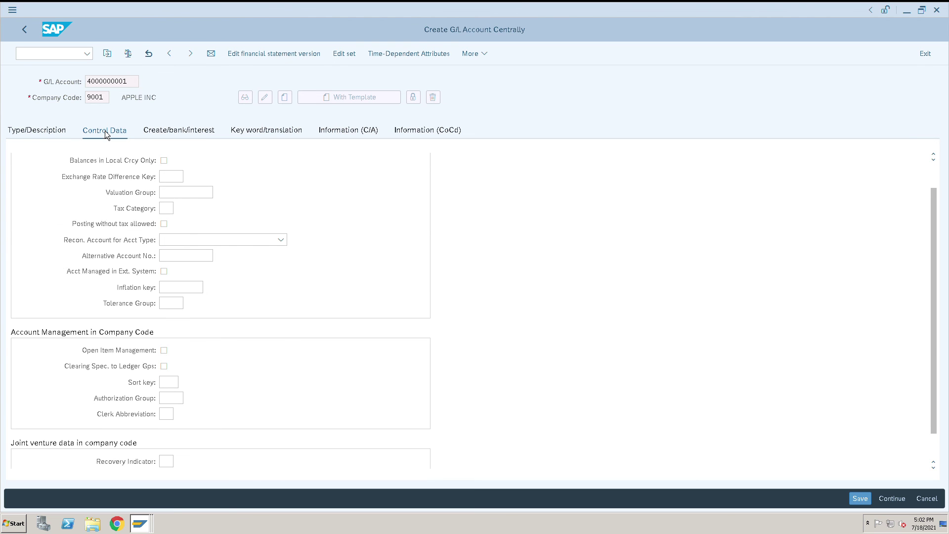
pyautogui.click(172, 209)
pyautogui.write('*')
pyautogui.press('Return')
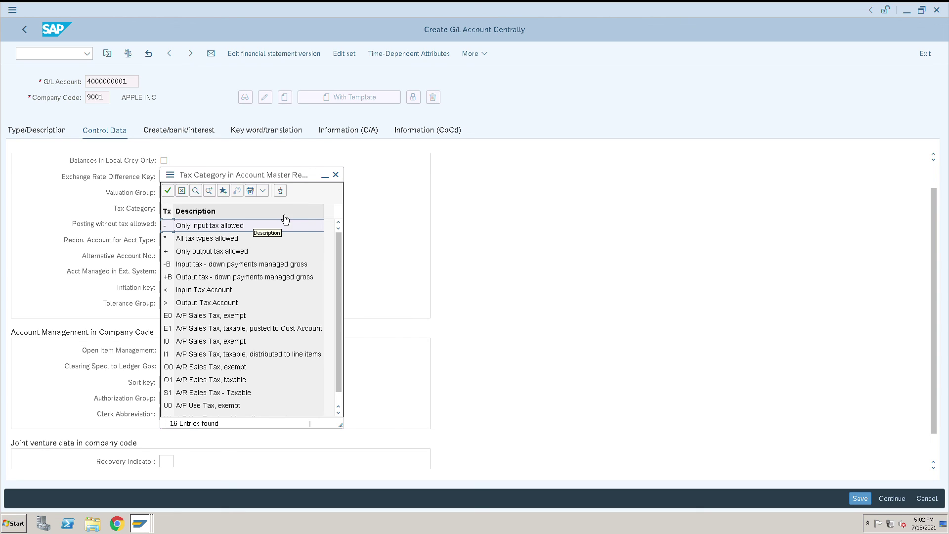
pyautogui.click(336, 175)
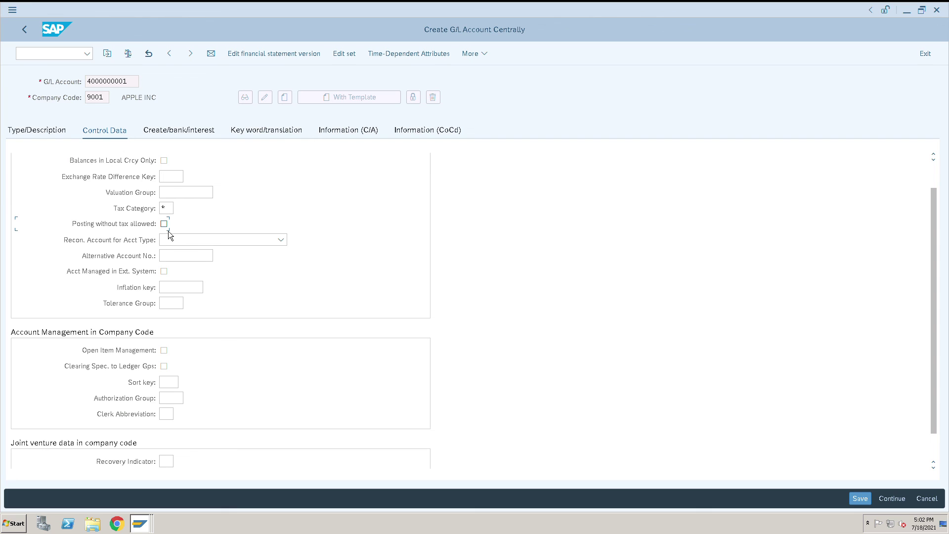
pyautogui.click(168, 230)
pyautogui.click(180, 138)
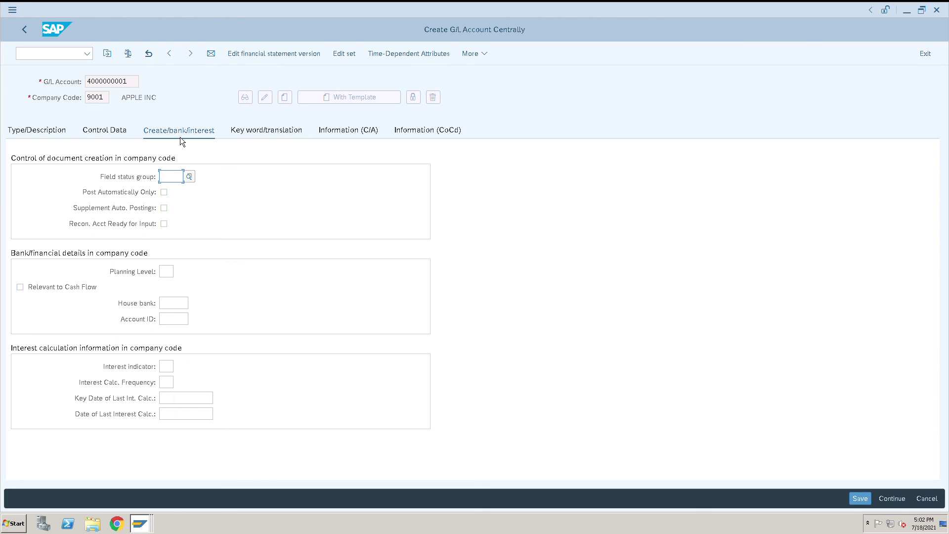
pyautogui.press('F4')
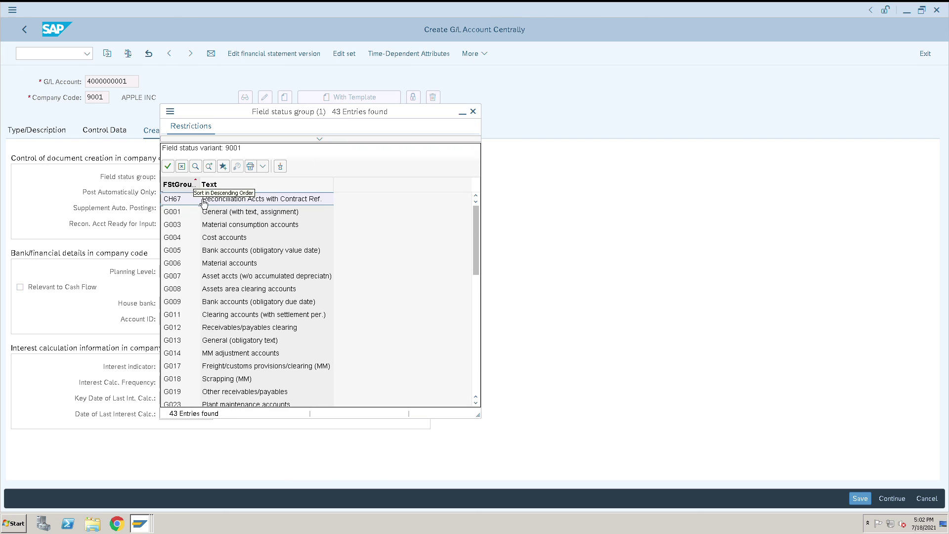
pyautogui.doubleClick(227, 218)
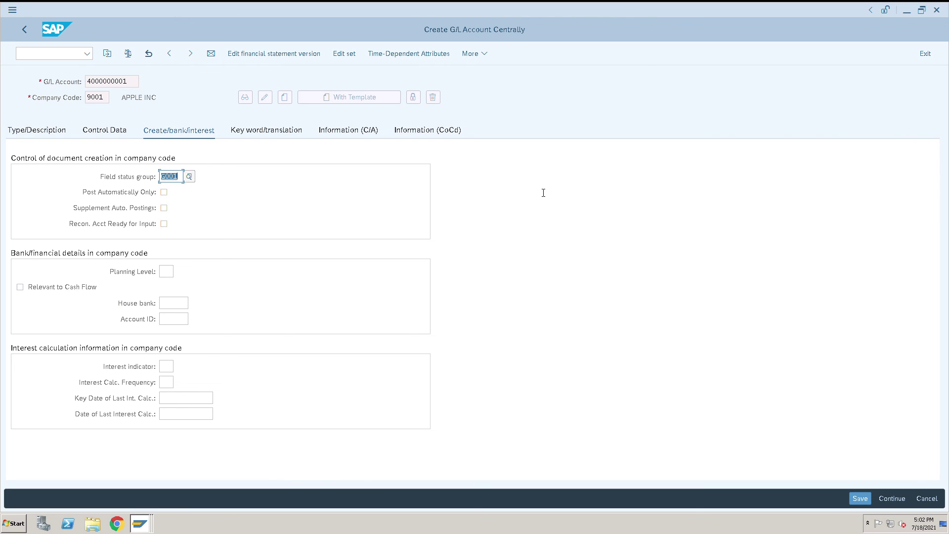
pyautogui.click(891, 499)
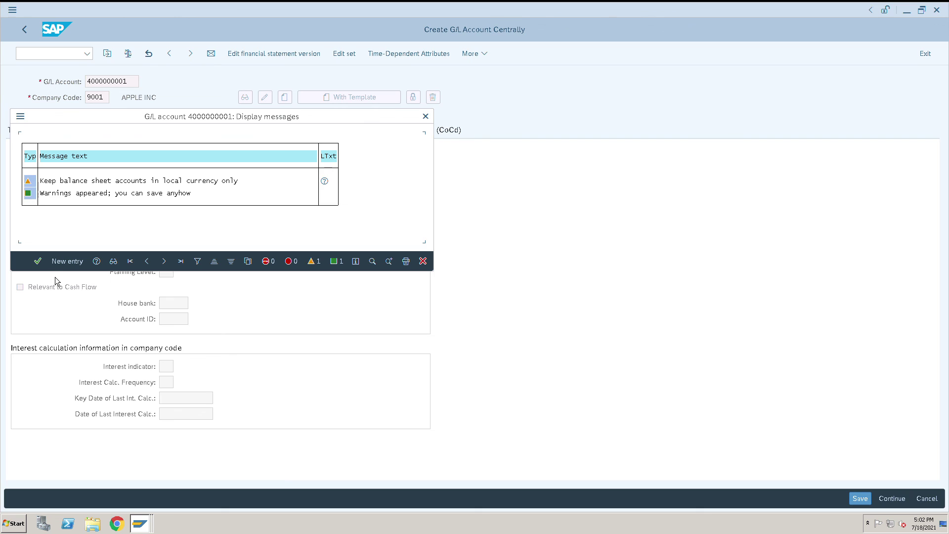
pyautogui.click(38, 262)
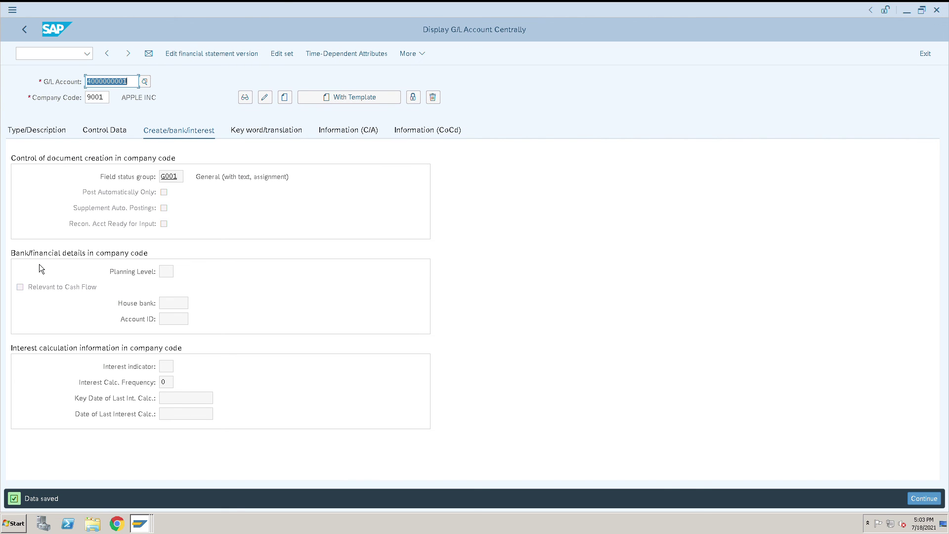